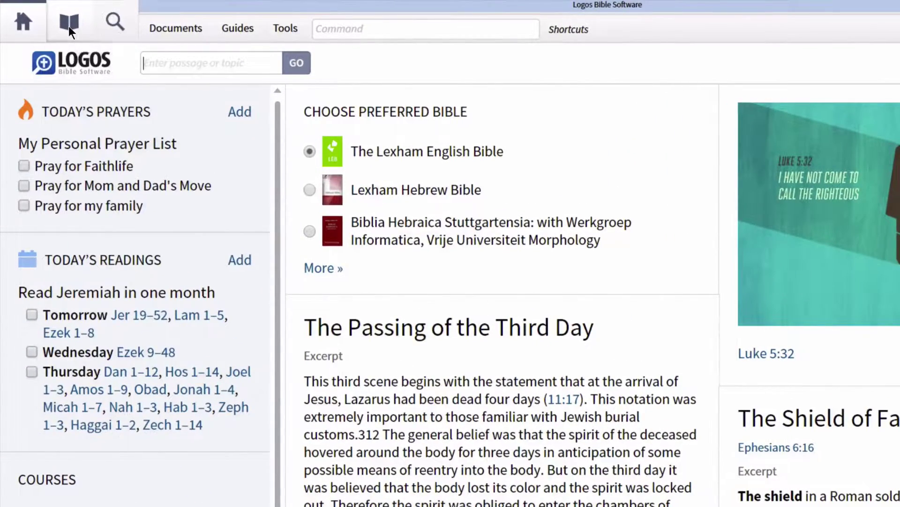
Open and dismiss the Library list, reopen the Library in a floating window, shift that window slightly and close it
{"action": "left_click", "coordinate": [68, 26]}
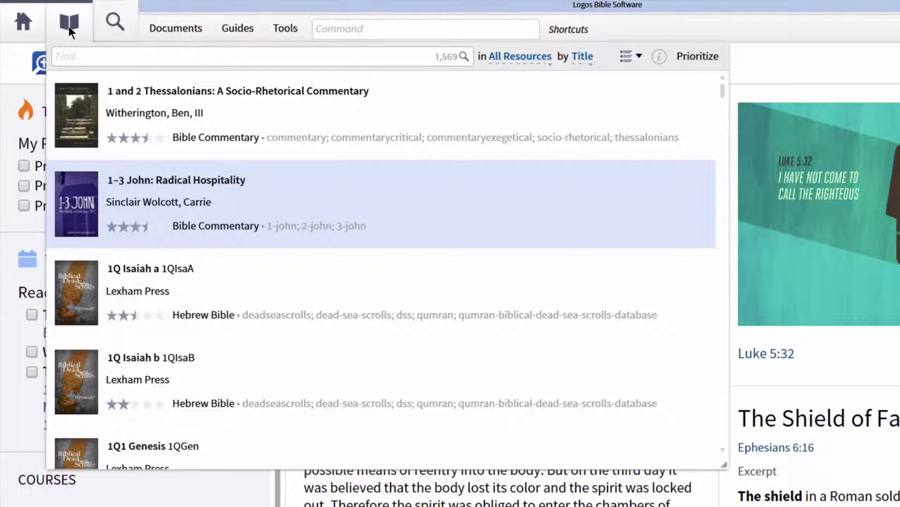
{"action": "left_click", "coordinate": [793, 64]}
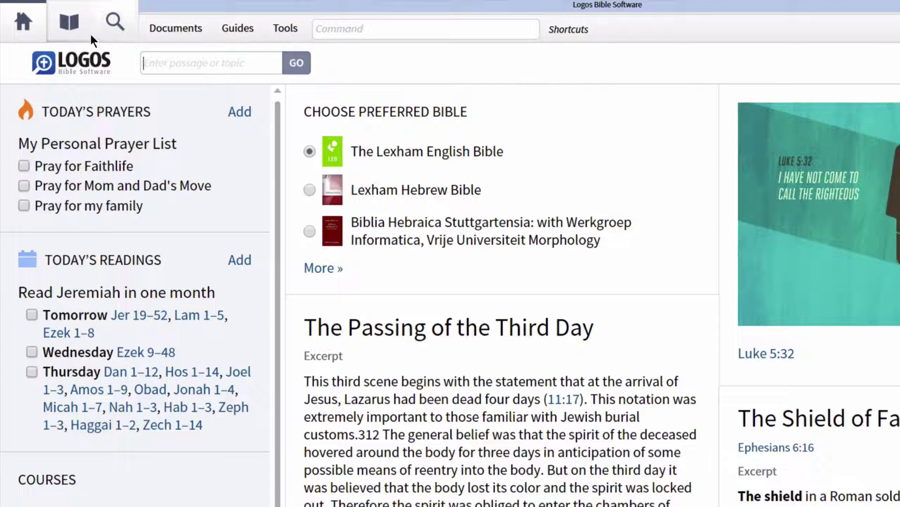
{"action": "mouse_move", "coordinate": [75, 29]}
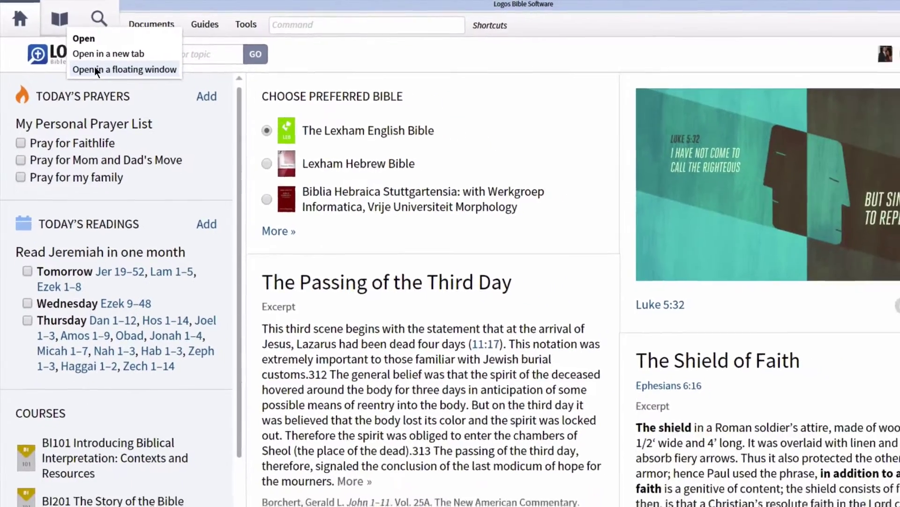
{"action": "left_click", "coordinate": [101, 75]}
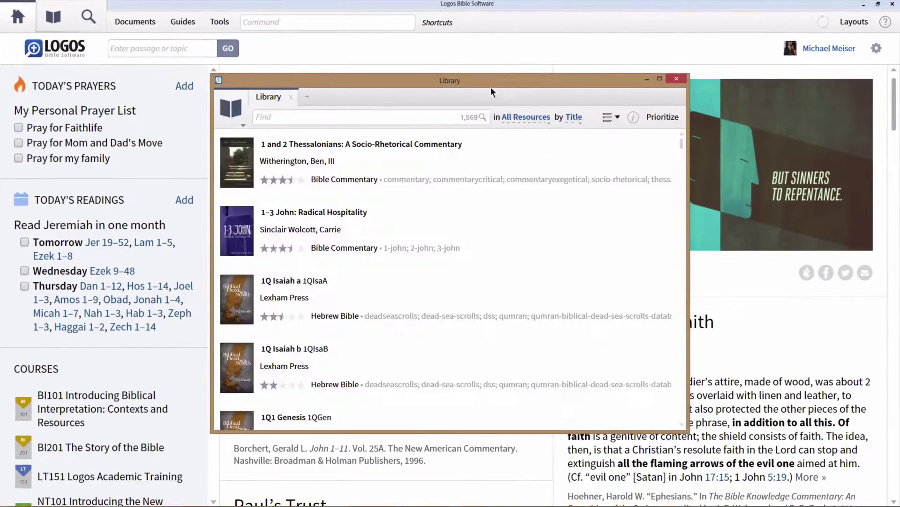
{"action": "mouse_move", "coordinate": [501, 80]}
{"action": "left_mouse_down"}
{"action": "mouse_move", "coordinate": [451, 66]}
{"action": "mouse_move", "coordinate": [502, 87]}
{"action": "mouse_move", "coordinate": [477, 72]}
{"action": "mouse_move", "coordinate": [525, 84]}
{"action": "mouse_move", "coordinate": [514, 92]}
{"action": "left_mouse_up"}
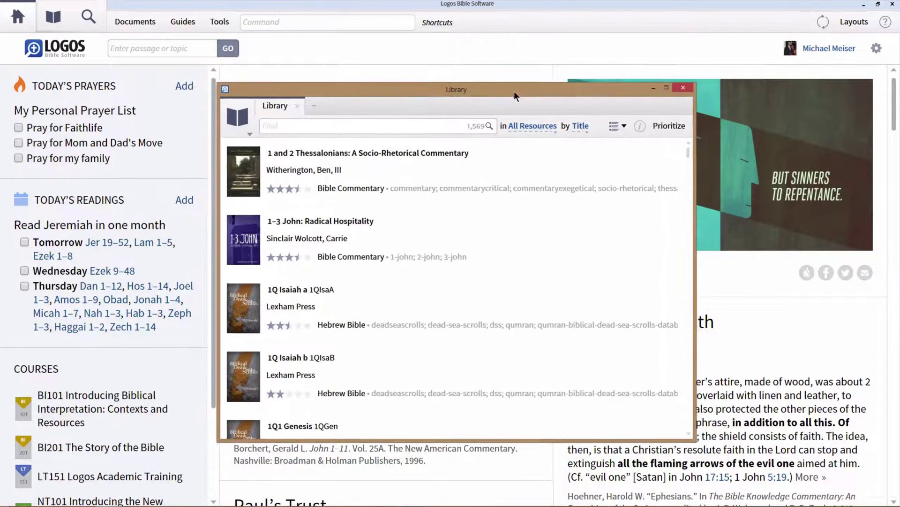
{"action": "left_click", "coordinate": [683, 86]}
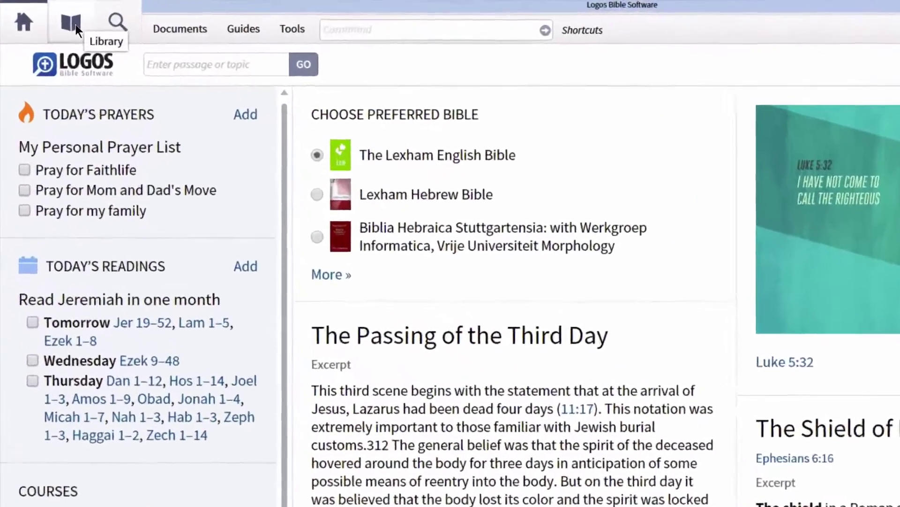
Open the Library in a new tab and close that tab again
{"action": "right_click", "coordinate": [66, 24]}
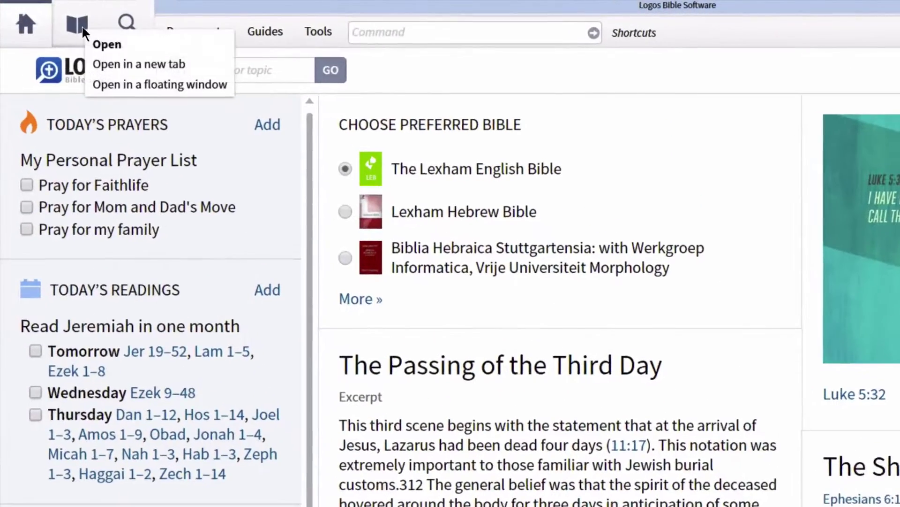
{"action": "left_click", "coordinate": [142, 60]}
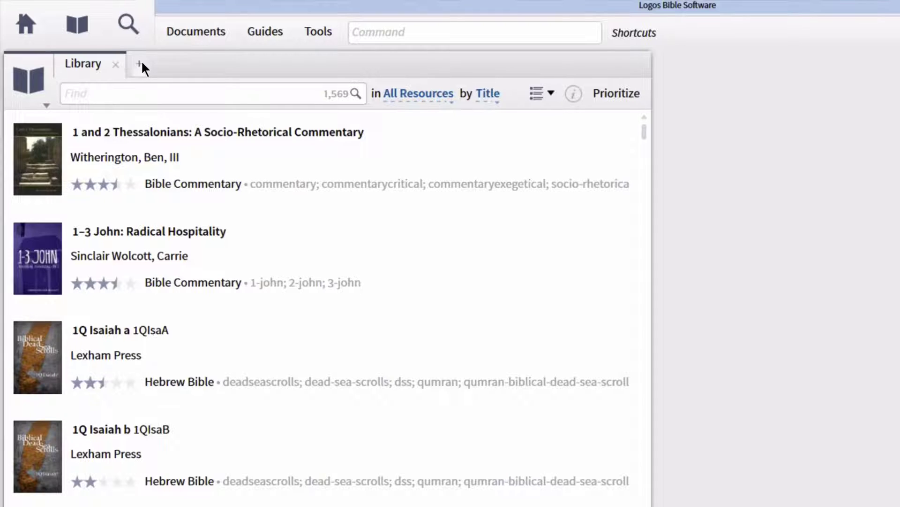
{"action": "left_click", "coordinate": [115, 61]}
Place the Library in the empty workspace as a panel and expand it to fill the whole workspace
{"action": "right_click", "coordinate": [77, 27]}
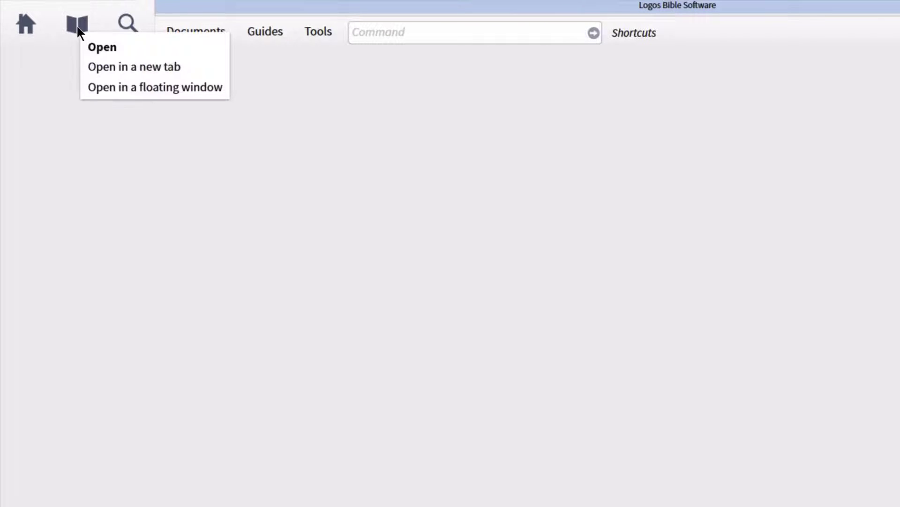
{"action": "left_click_drag", "start_coordinate": [77, 26], "coordinate": [124, 194]}
{"action": "mouse_move", "coordinate": [126, 195]}
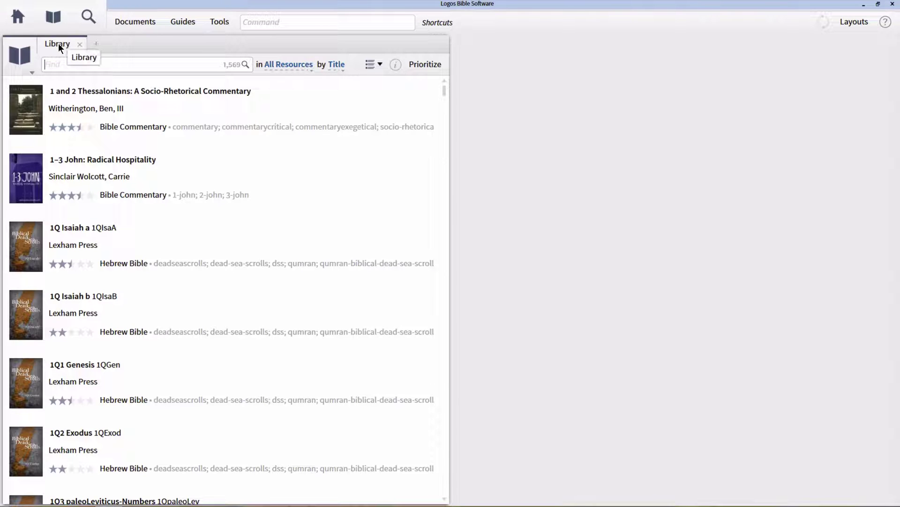
{"action": "left_click_drag", "start_coordinate": [58, 43], "coordinate": [409, 110]}
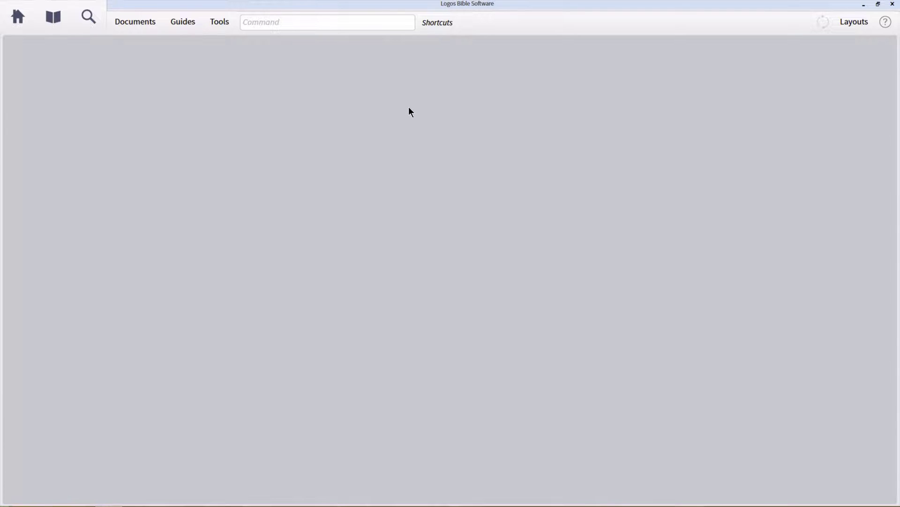
Display the Library resources in Cover view, and then return to Tile view
{"action": "mouse_move", "coordinate": [413, 107]}
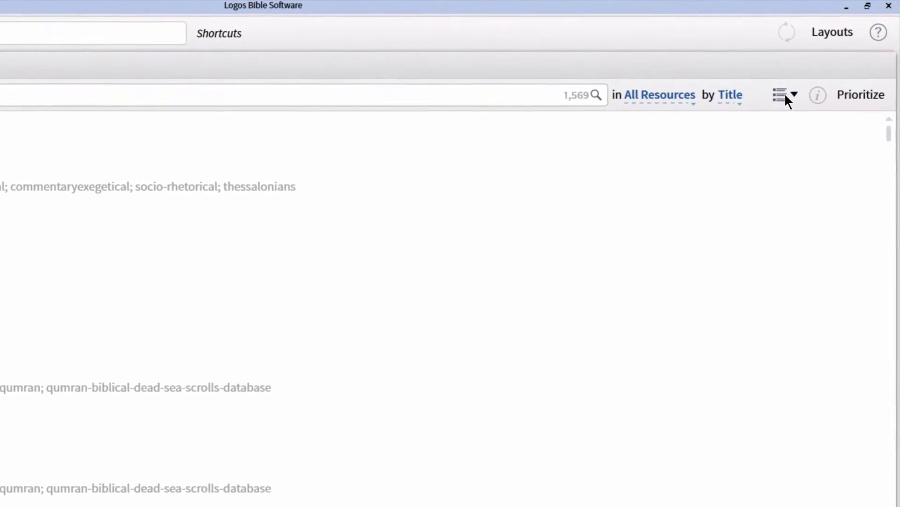
{"action": "left_click", "coordinate": [768, 112]}
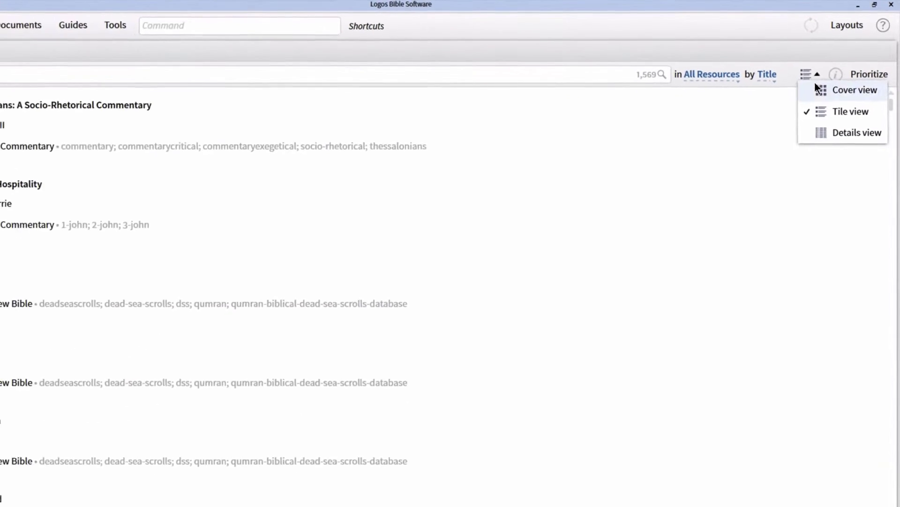
{"action": "left_click", "coordinate": [820, 89]}
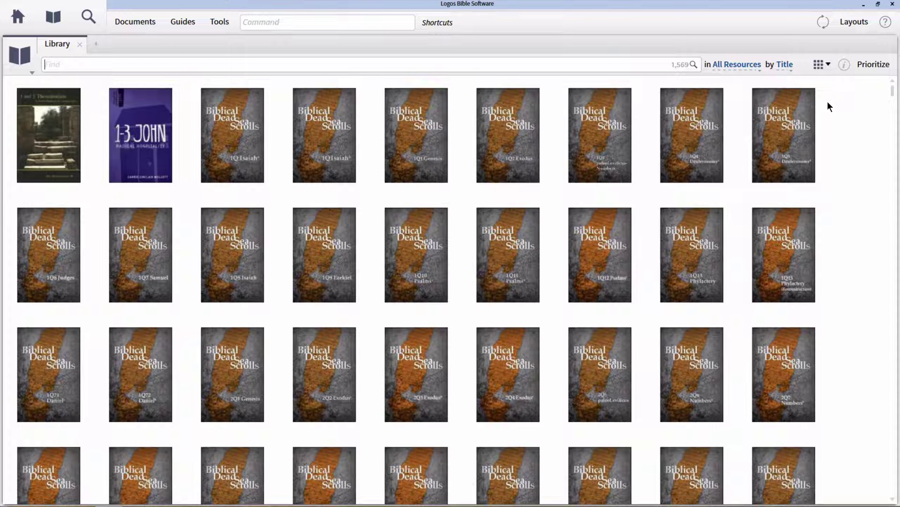
{"action": "left_click", "coordinate": [819, 64]}
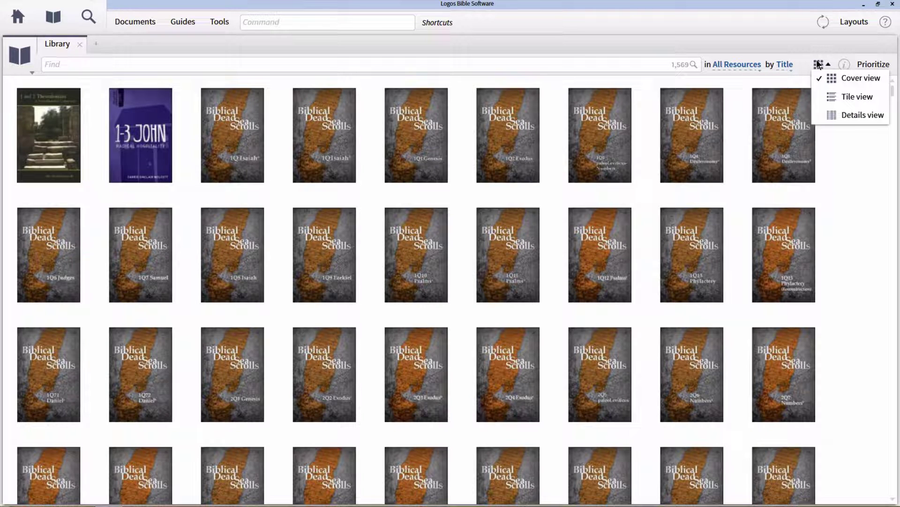
{"action": "left_click", "coordinate": [836, 98]}
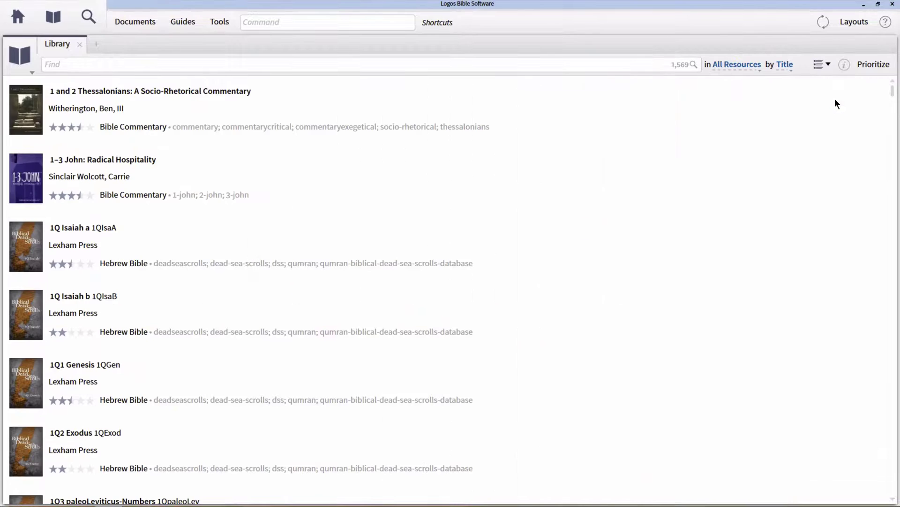
Switch the Library to Details view
{"action": "mouse_move", "coordinate": [835, 99]}
{"action": "left_click", "coordinate": [822, 65]}
{"action": "left_click", "coordinate": [837, 118]}
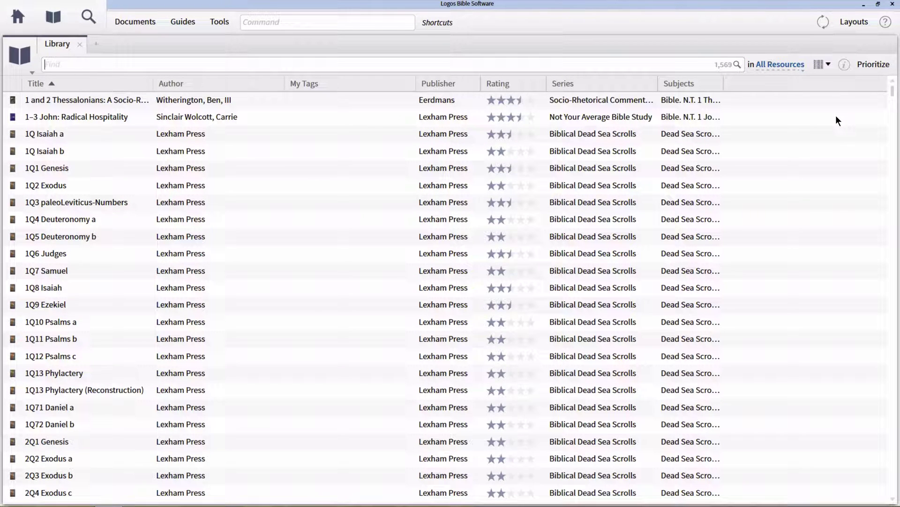
Add the Type column to the Library's details table
{"action": "mouse_move", "coordinate": [836, 118]}
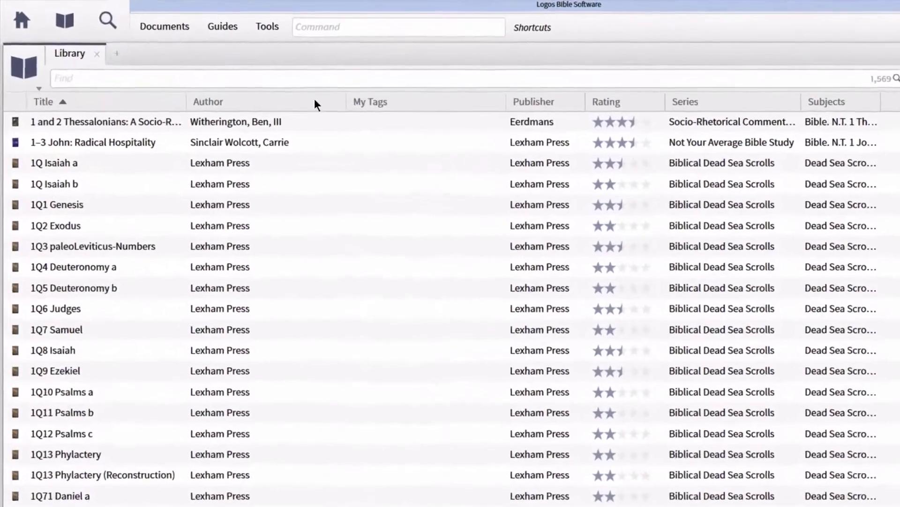
{"action": "right_click", "coordinate": [280, 113]}
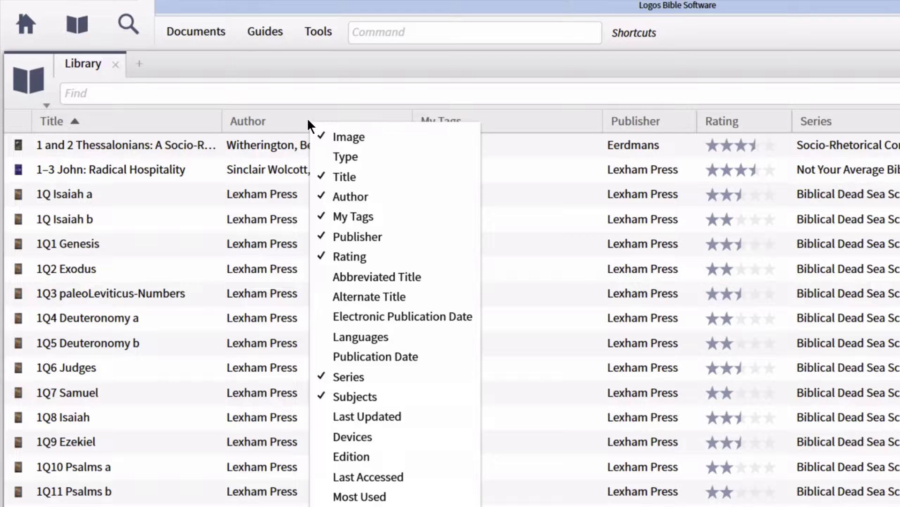
{"action": "left_click", "coordinate": [339, 155]}
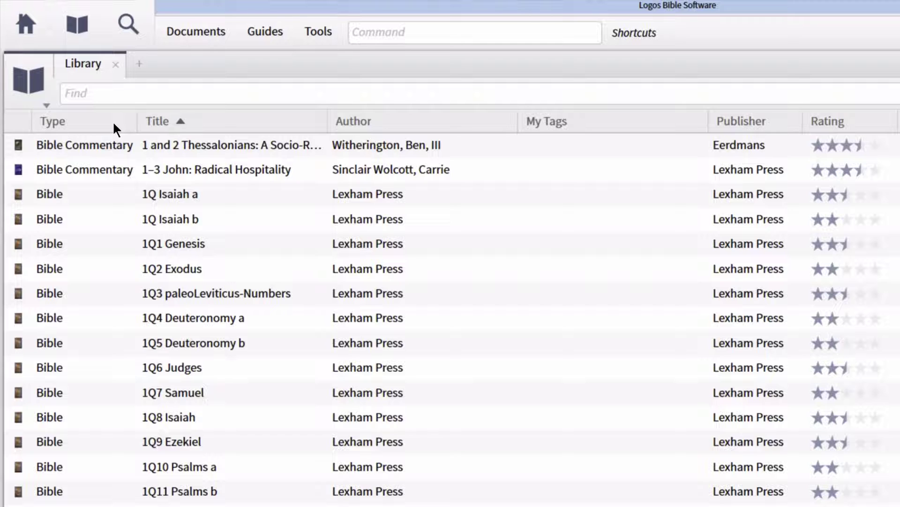
Group the resources by Type, and expand and collapse the Bible group
{"action": "left_click", "coordinate": [86, 123]}
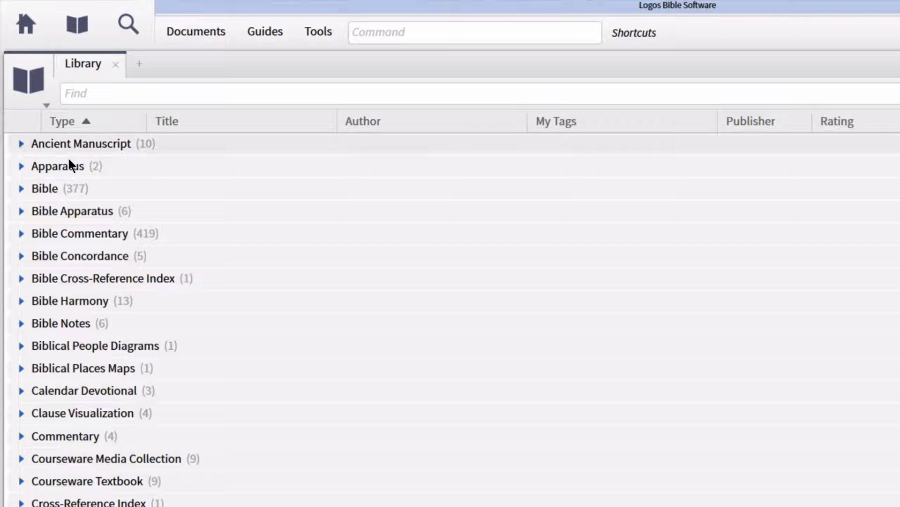
{"action": "left_click", "coordinate": [21, 189]}
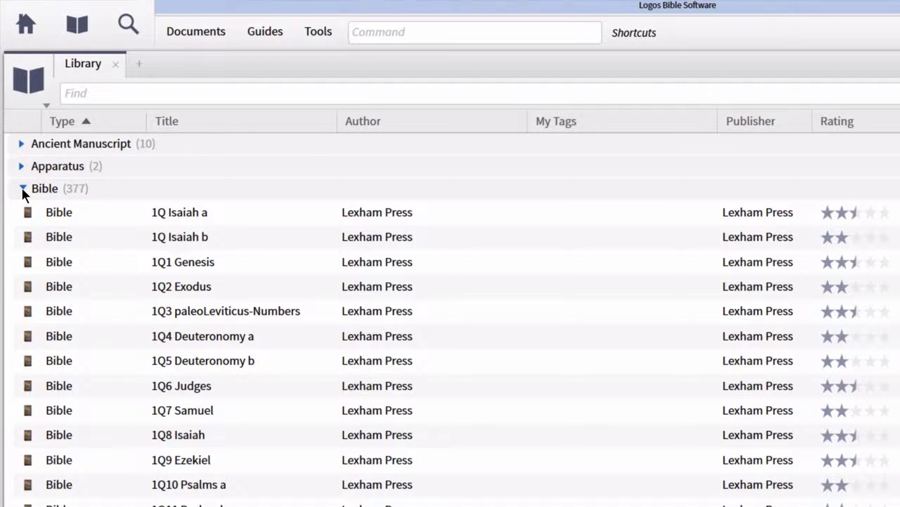
{"action": "left_click", "coordinate": [21, 188]}
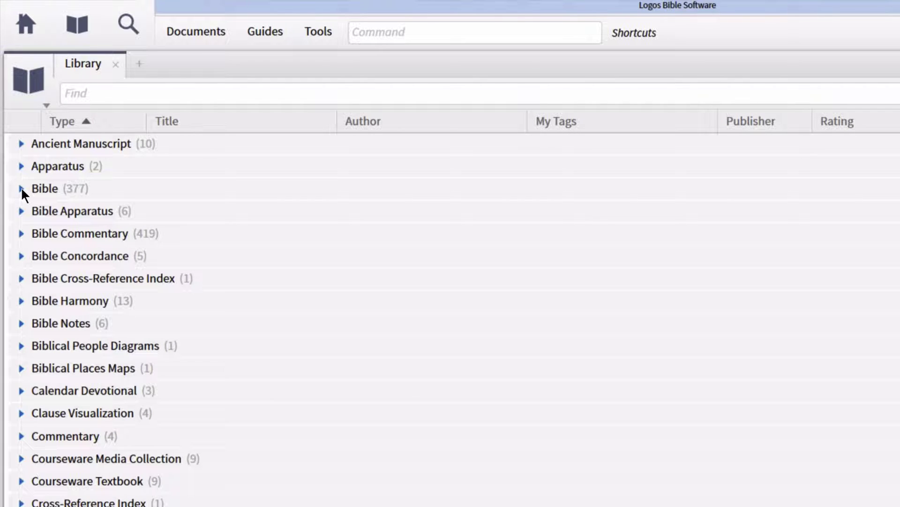
Group the resources by Author, and then return to sorting them by Title
{"action": "left_click", "coordinate": [396, 121]}
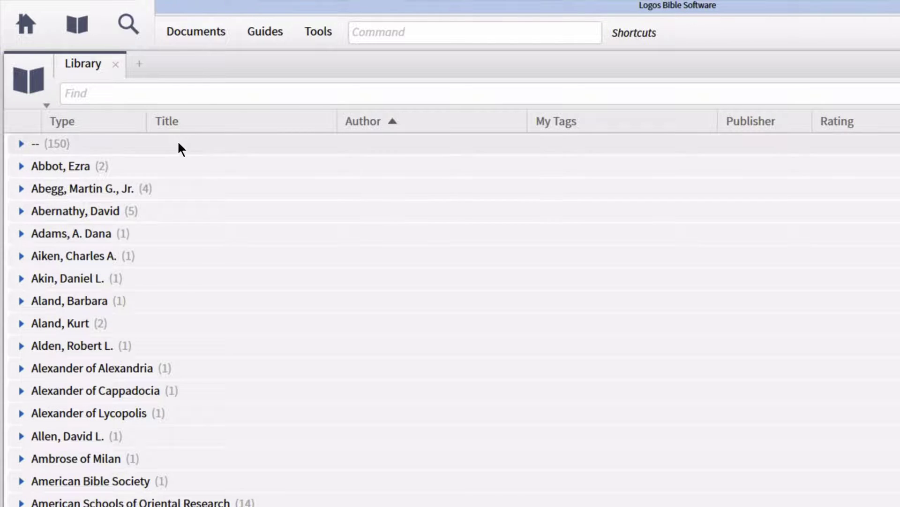
{"action": "left_click", "coordinate": [196, 129]}
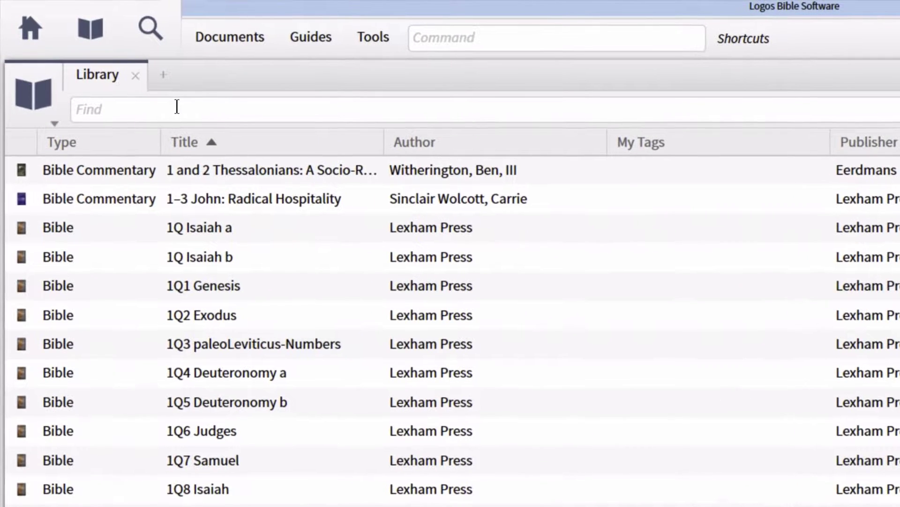
Filter the Library to Bibles with the query type:bible
{"action": "left_click", "coordinate": [177, 107]}
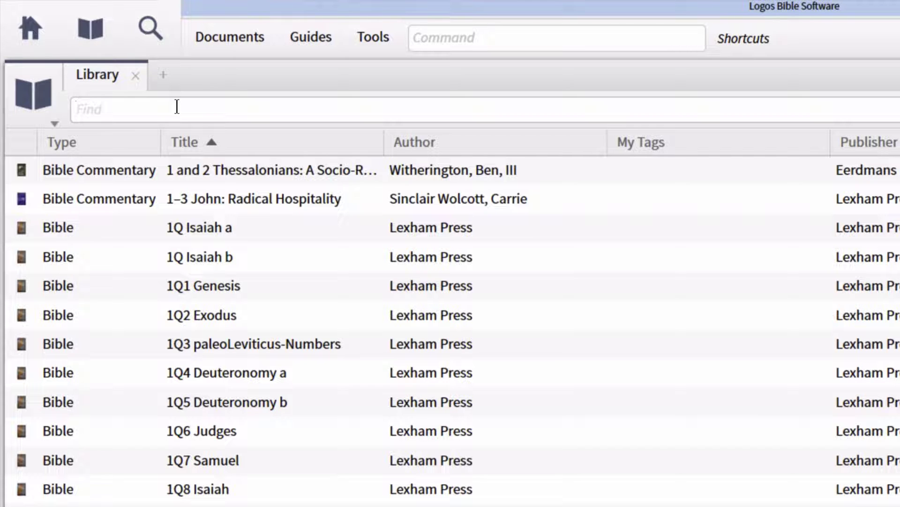
{"action": "type", "text": "type:"}
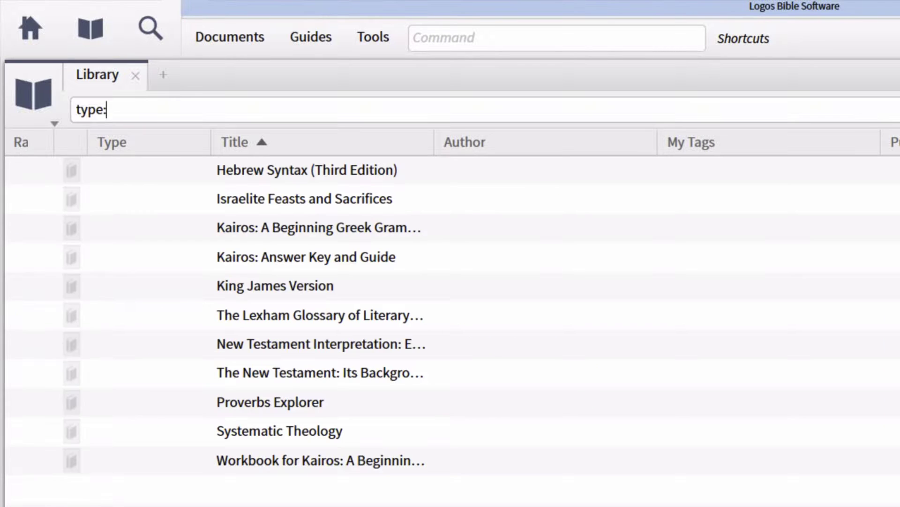
{"action": "type", "text": "bib"}
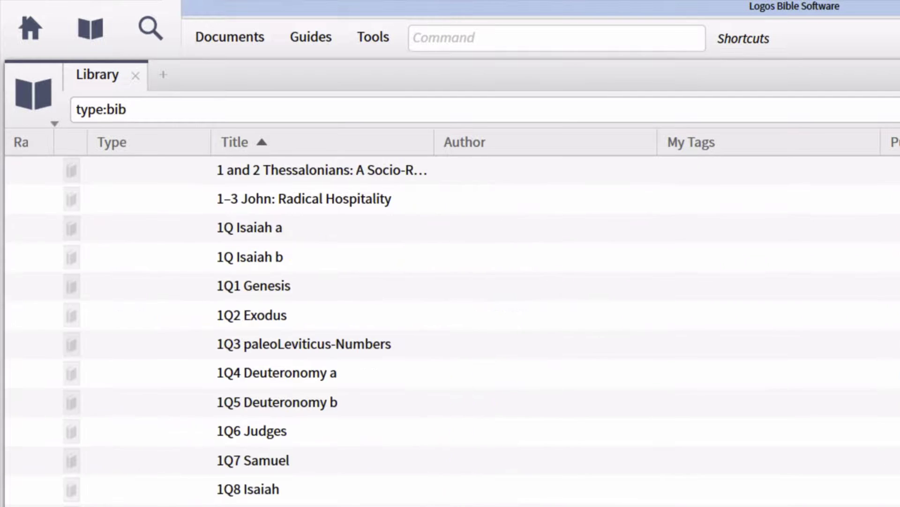
{"action": "type", "text": "le"}
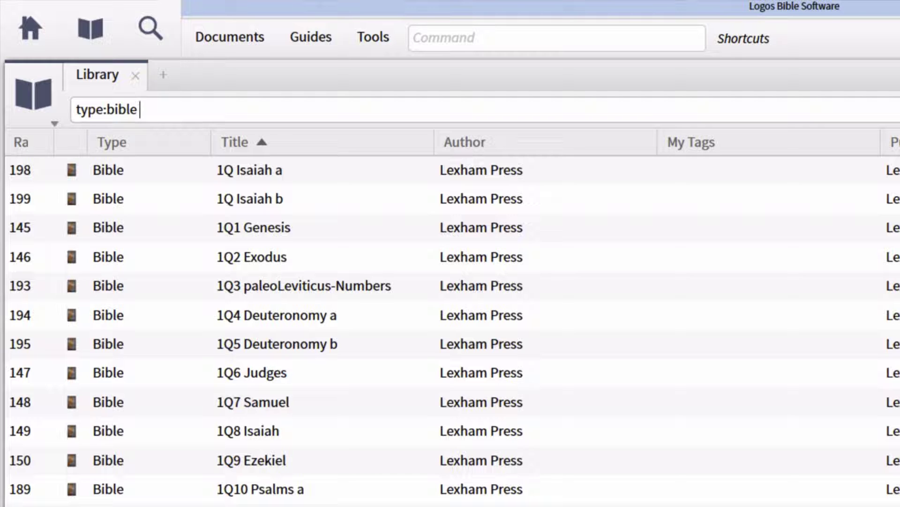
Narrow the Library filter to Greek Bibles by extending the query to type:bible lang:greek
{"action": "type", "text": "lang"}
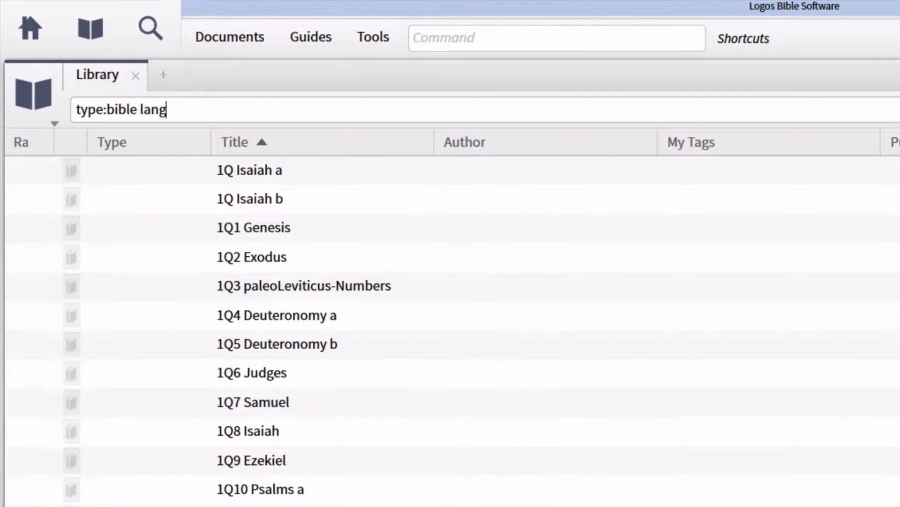
{"action": "type", "text": "\""}
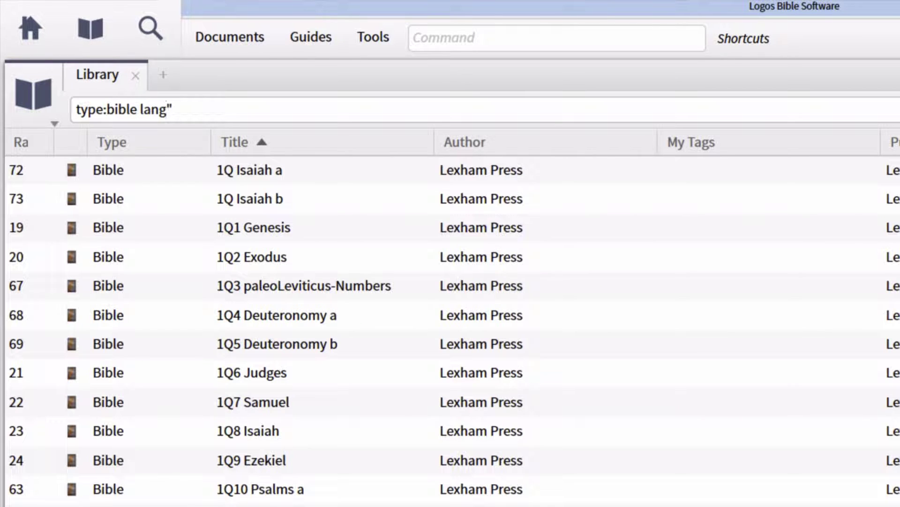
{"action": "key", "text": "BackSpace"}
{"action": "type", "text": ":"}
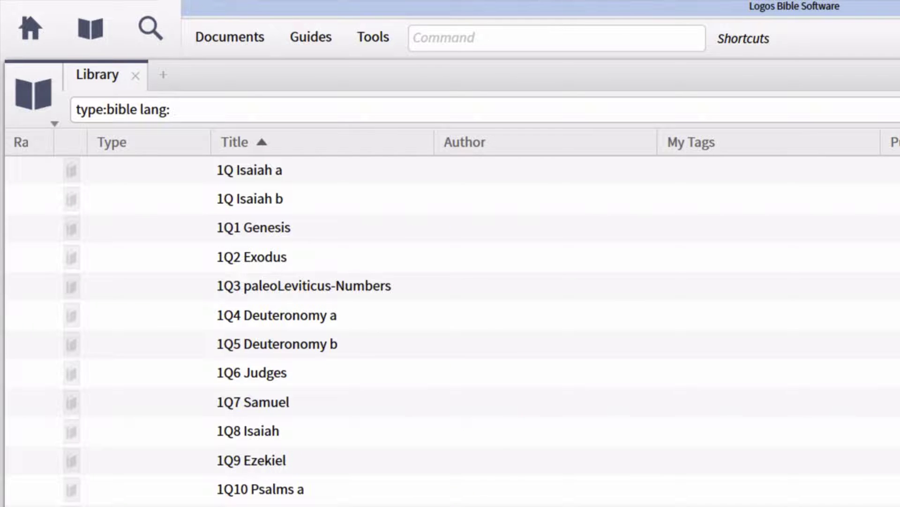
{"action": "type", "text": "greek"}
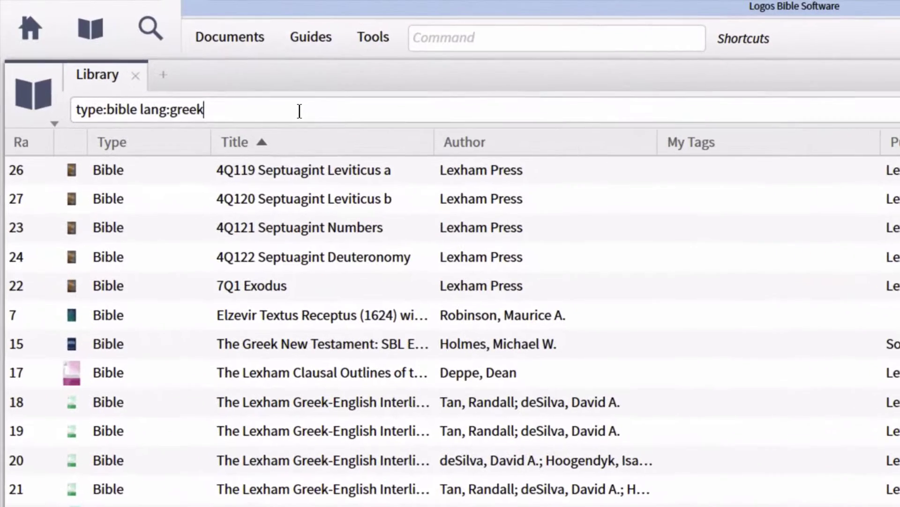
Change the language in the Library filter to Hebrew so the query reads type:bible lang:hebrew
{"action": "key", "text": "BackSpace"}
{"action": "key", "text": "BackSpace"}
{"action": "key", "text": "BackSpace"}
{"action": "key", "text": "BackSpace"}
{"action": "key", "text": "BackSpace"}
{"action": "type", "text": "hebrewe"}
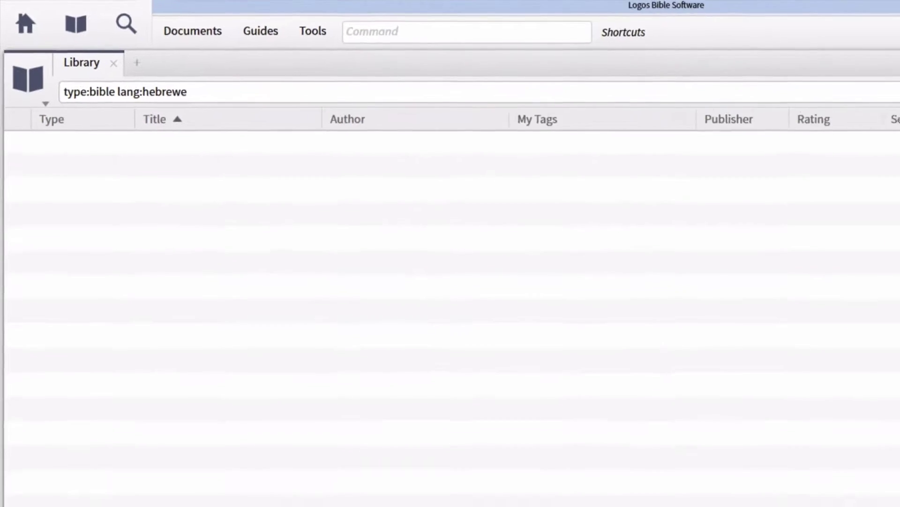
{"action": "key", "text": "BackSpace"}
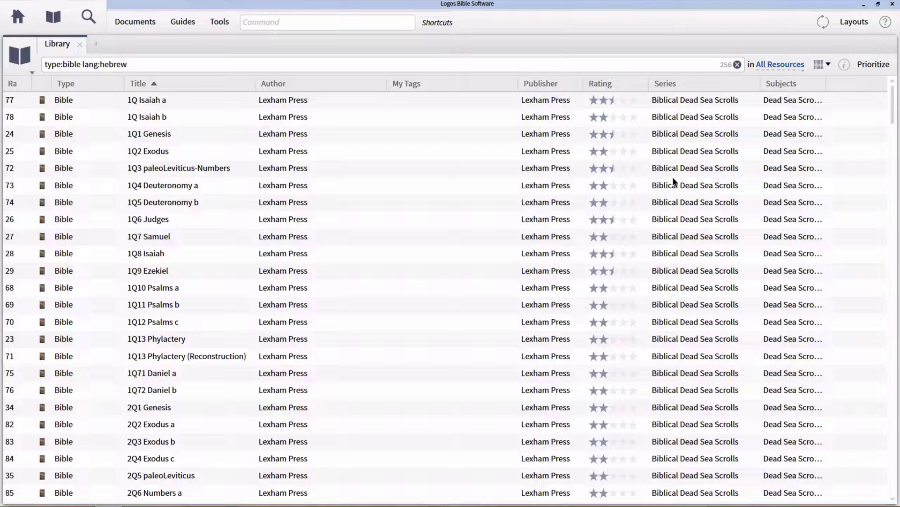
Exclude the Dead Sea Scrolls series from the Hebrew Bibles by extending the Library query to type:bible lang:hebrew -series:dead
{"action": "mouse_move", "coordinate": [676, 98]}
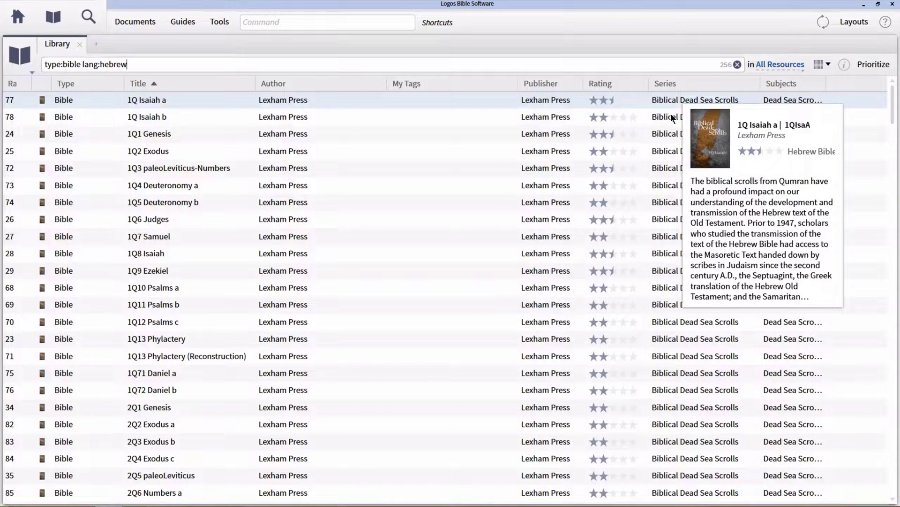
{"action": "mouse_move", "coordinate": [664, 131]}
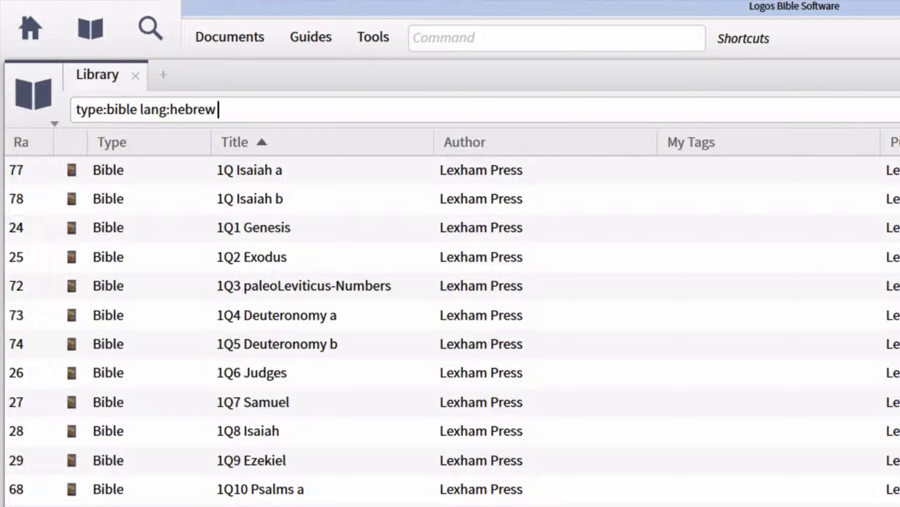
{"action": "type", "text": "-series:dead"}
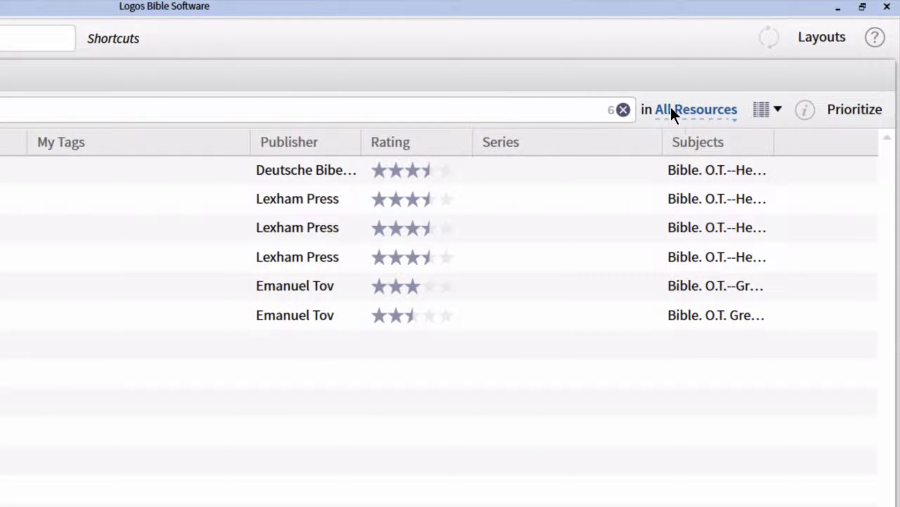
Open the resource prioritization list and add the Lexham Hebrew Bible and Biblia Hebraica Stuttgartensia (BHS/WIVU) below the Lexham English Bible
{"action": "left_click", "coordinate": [862, 111]}
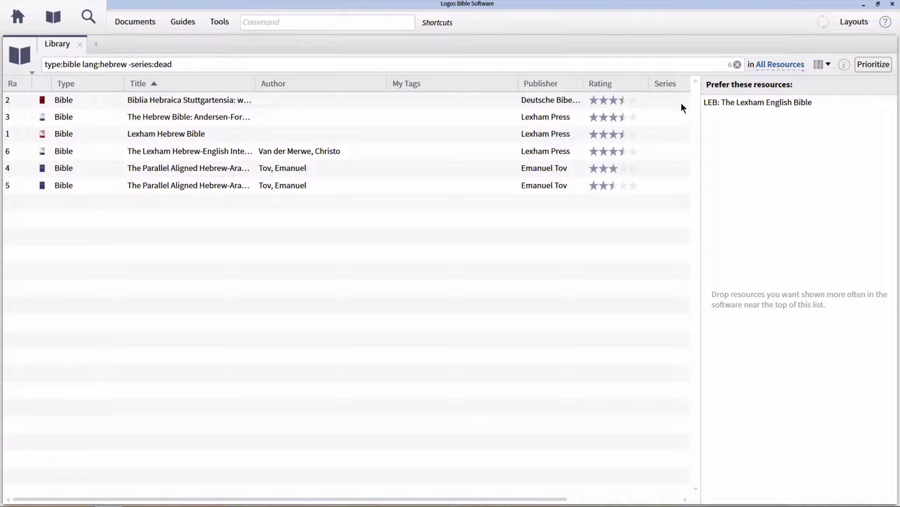
{"action": "mouse_move", "coordinate": [296, 135]}
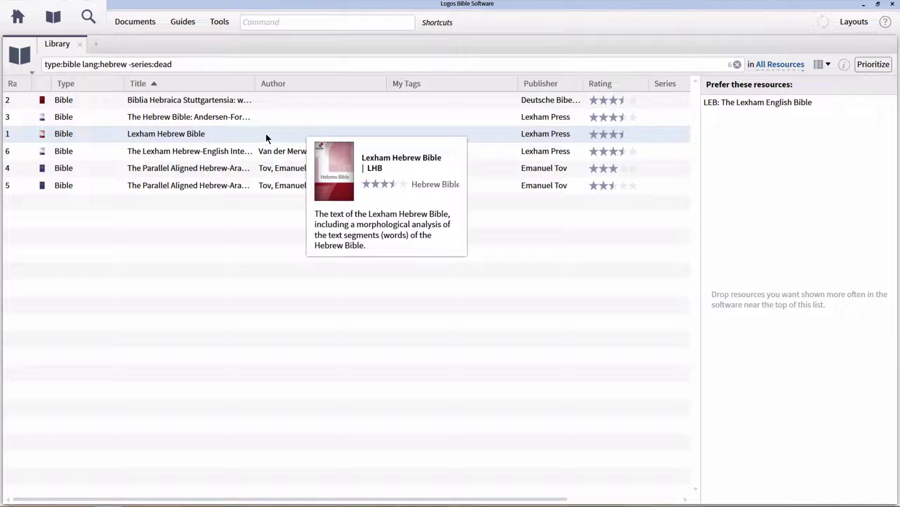
{"action": "left_click_drag", "start_coordinate": [265, 136], "coordinate": [753, 118]}
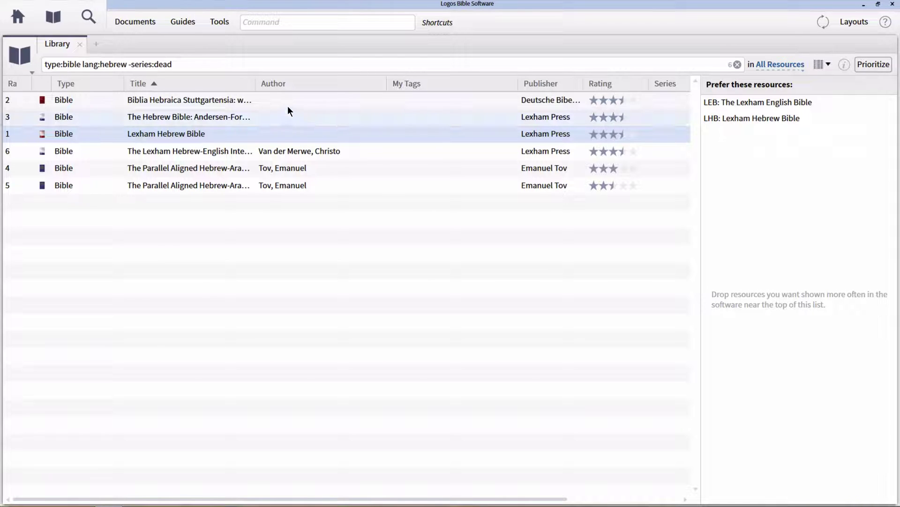
{"action": "mouse_move", "coordinate": [288, 100]}
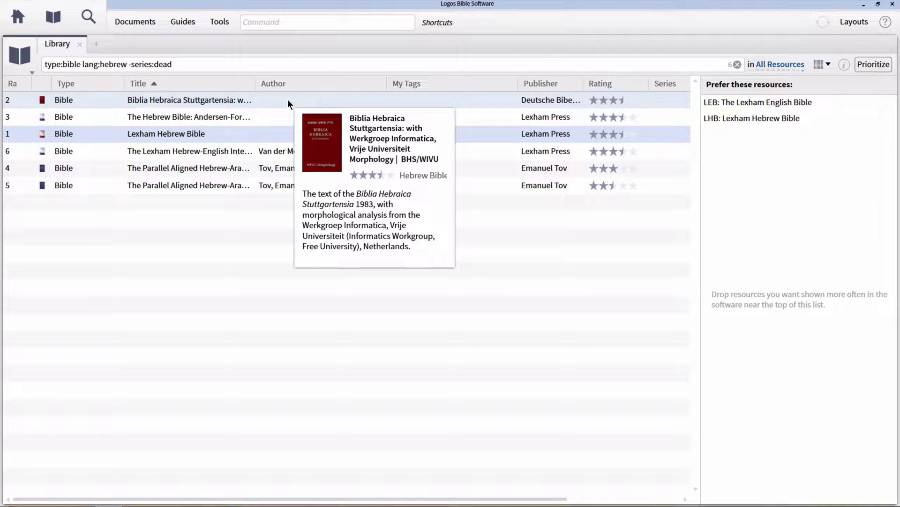
{"action": "left_click_drag", "start_coordinate": [288, 100], "coordinate": [776, 170]}
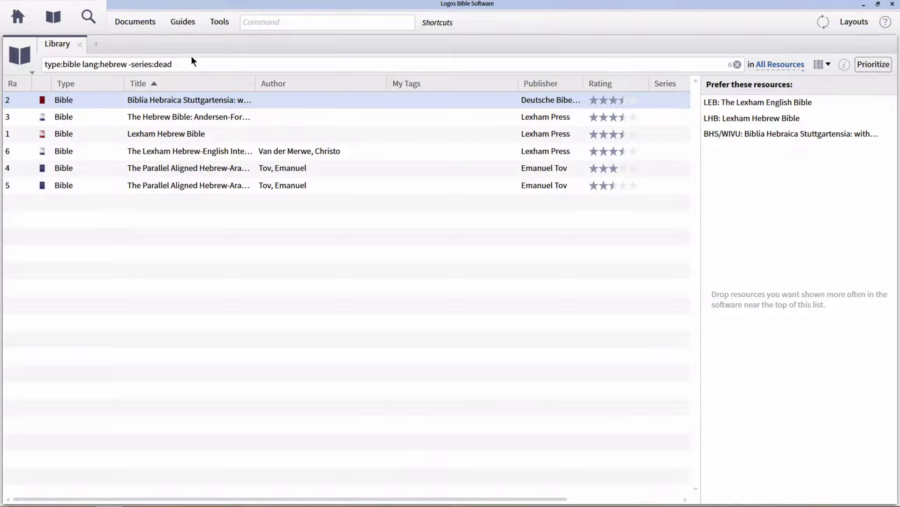
Change the Library filter to Greek Bibles without the series exclusion, using the query type:bible lang:greek
{"action": "left_click", "coordinate": [180, 62]}
{"action": "left_click", "coordinate": [180, 62]}
{"action": "left_click_drag", "start_coordinate": [172, 64], "coordinate": [117, 65]}
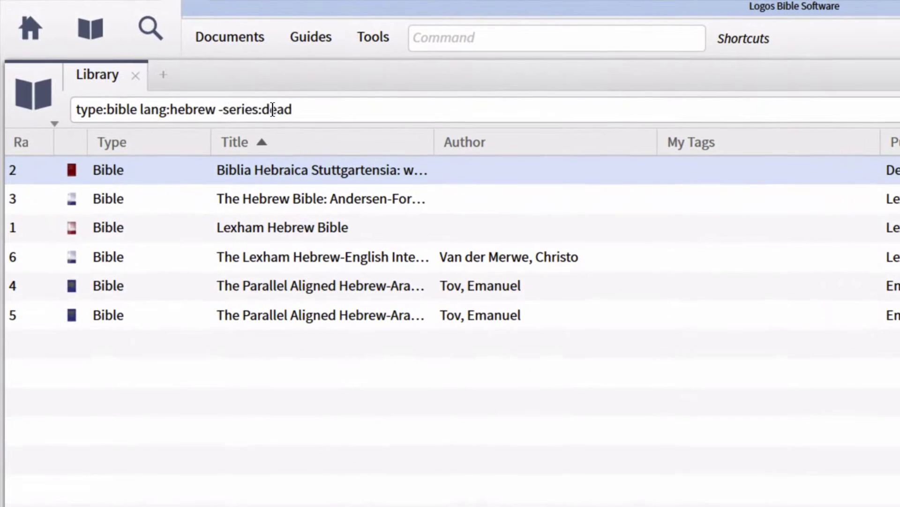
{"action": "left_click_drag", "start_coordinate": [201, 111], "coordinate": [172, 111]}
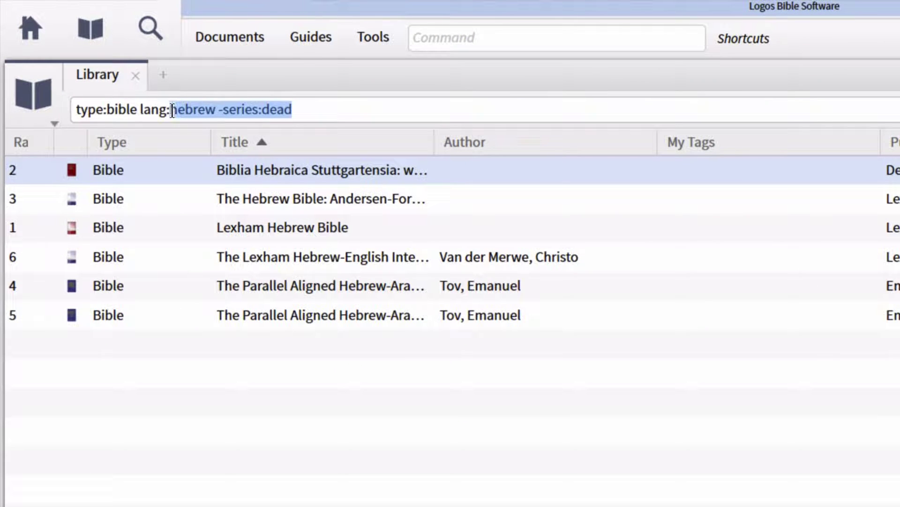
{"action": "key", "text": "BackSpace"}
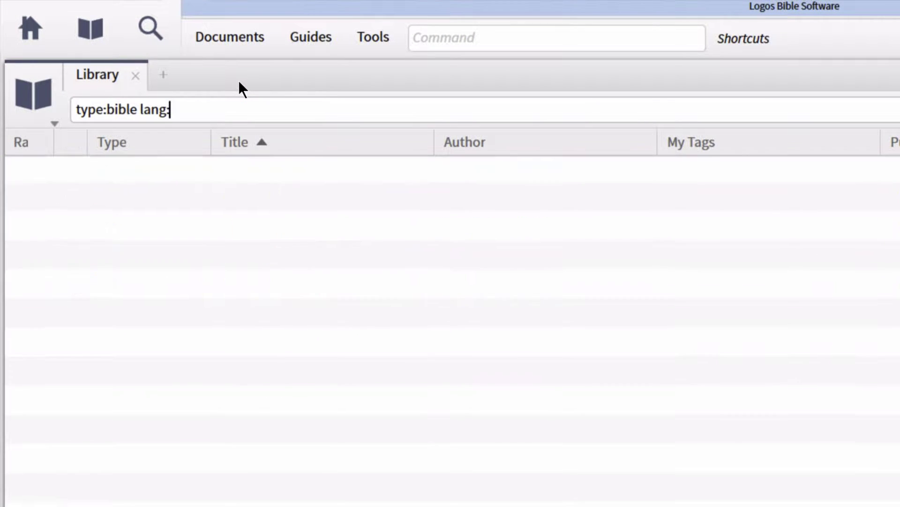
{"action": "type", "text": "greek"}
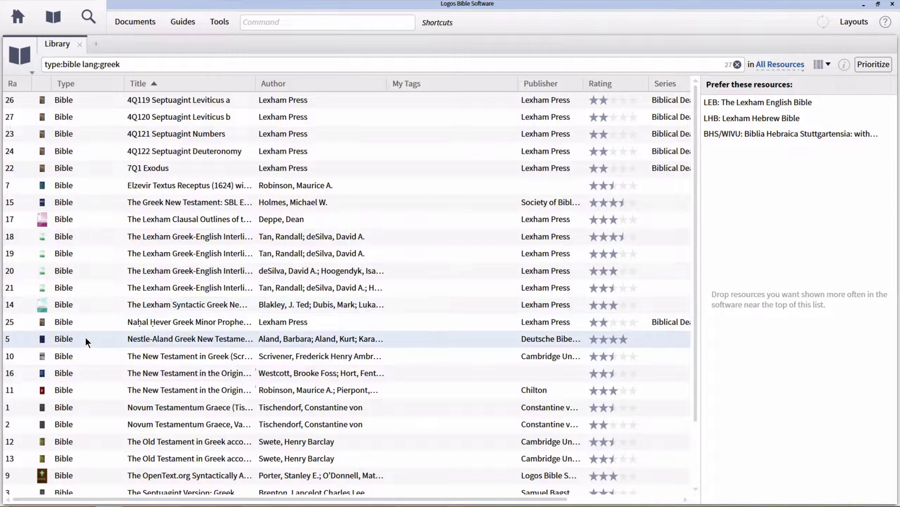
Prioritize the Nestle-Aland Greek New Testament, 28th Edition, and The Greek New Testament: SBL Edition
{"action": "mouse_move", "coordinate": [85, 337]}
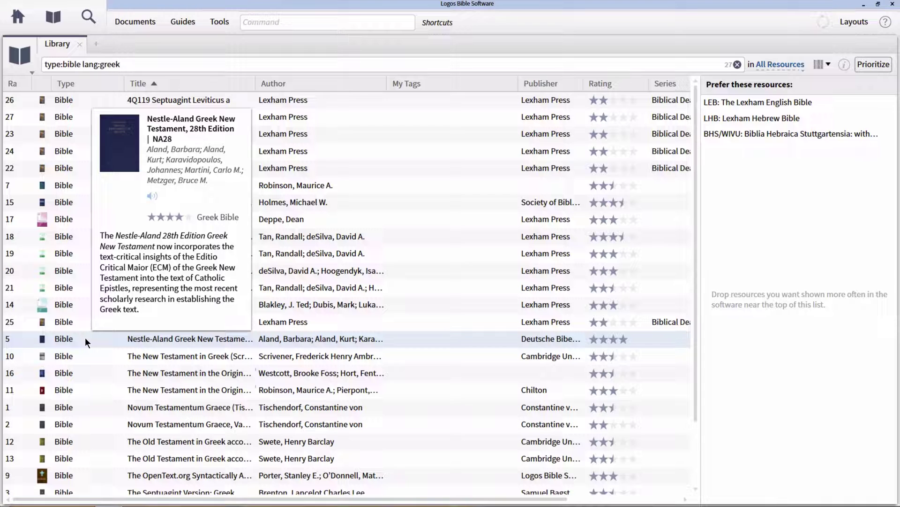
{"action": "left_click_drag", "start_coordinate": [350, 338], "coordinate": [763, 210]}
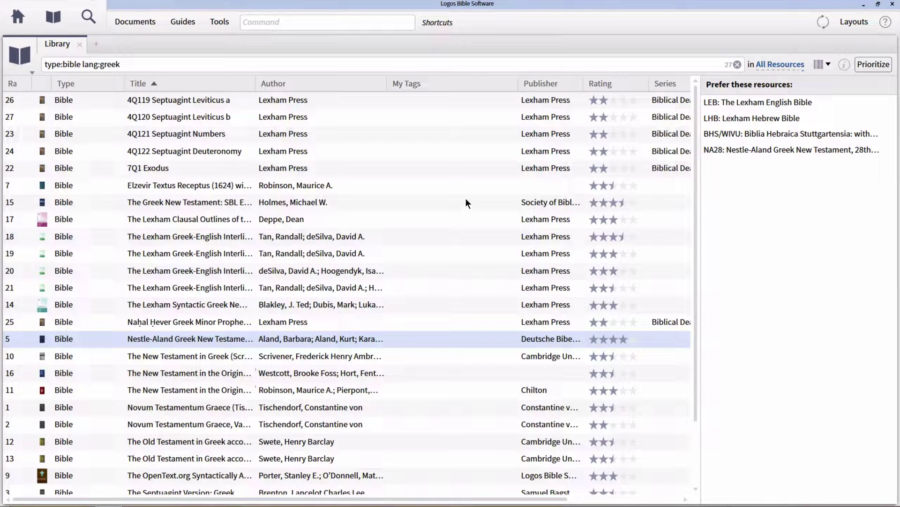
{"action": "mouse_move", "coordinate": [87, 202]}
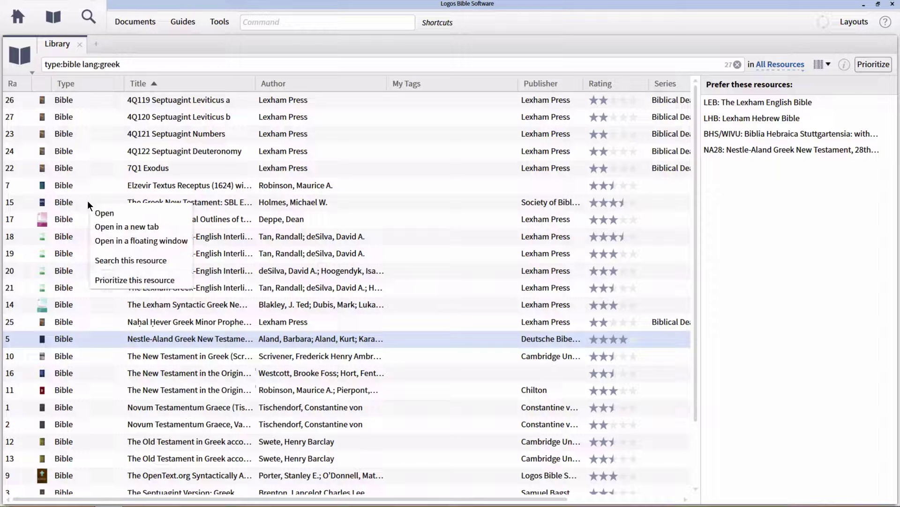
{"action": "left_click", "coordinate": [125, 280]}
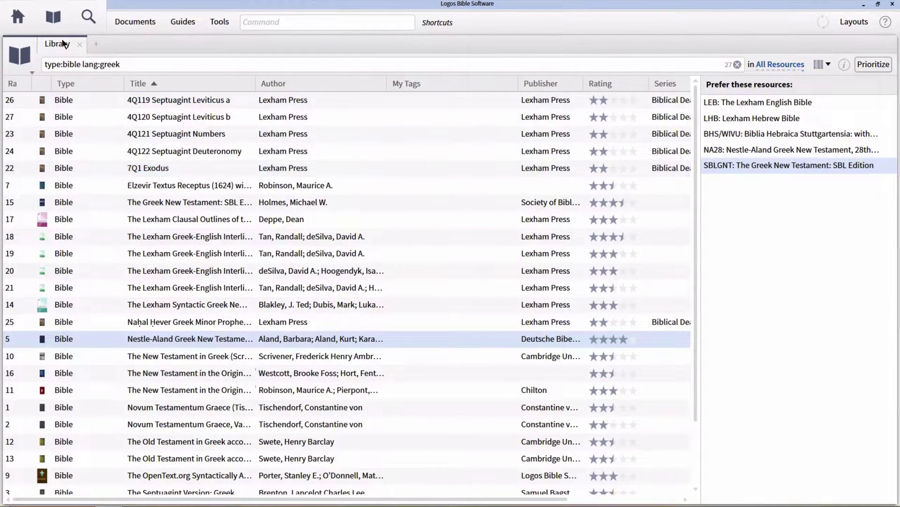
Clear the Greek Bible query and filter the Library to lexicons with type:lexicon
{"action": "left_click", "coordinate": [17, 19]}
{"action": "left_click", "coordinate": [737, 64]}
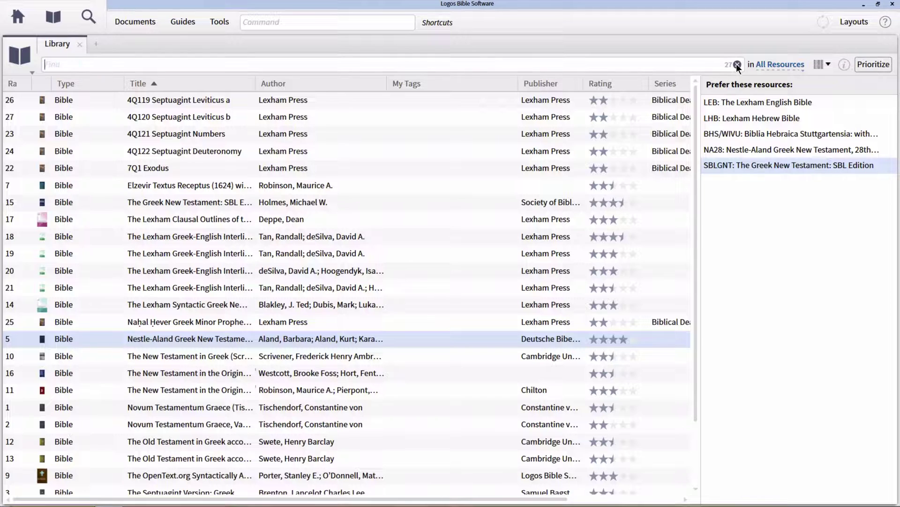
{"action": "left_click", "coordinate": [738, 65]}
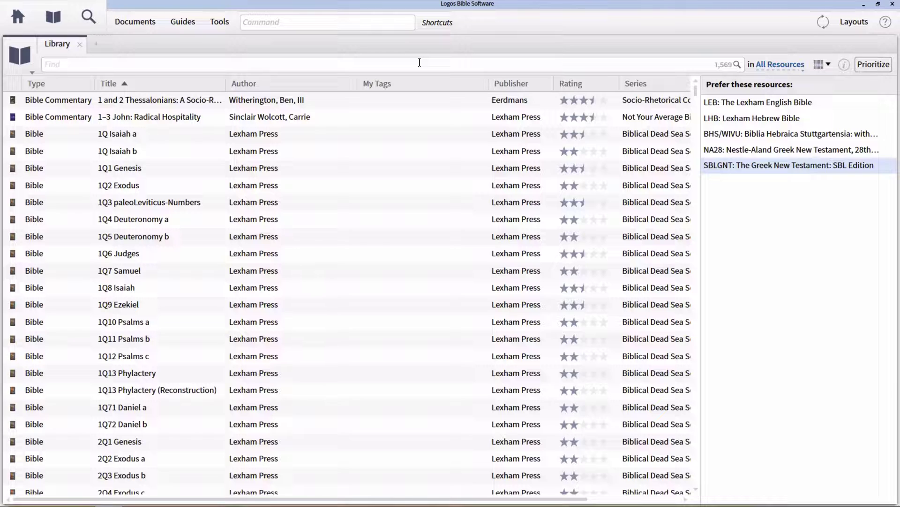
{"action": "type", "text": "type:lexicon"}
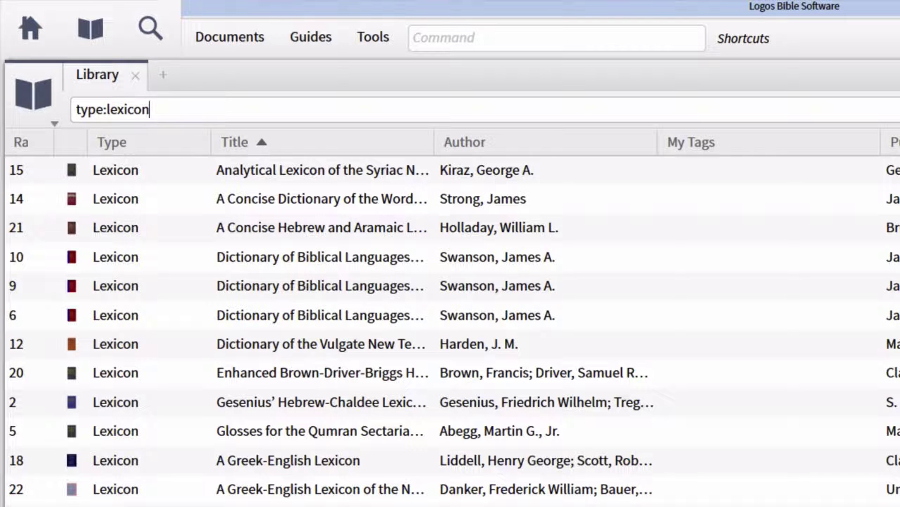
Try to narrow the lexicons by adding lang:hebrew to the query, and remove that term again
{"action": "type", "text": "lan"}
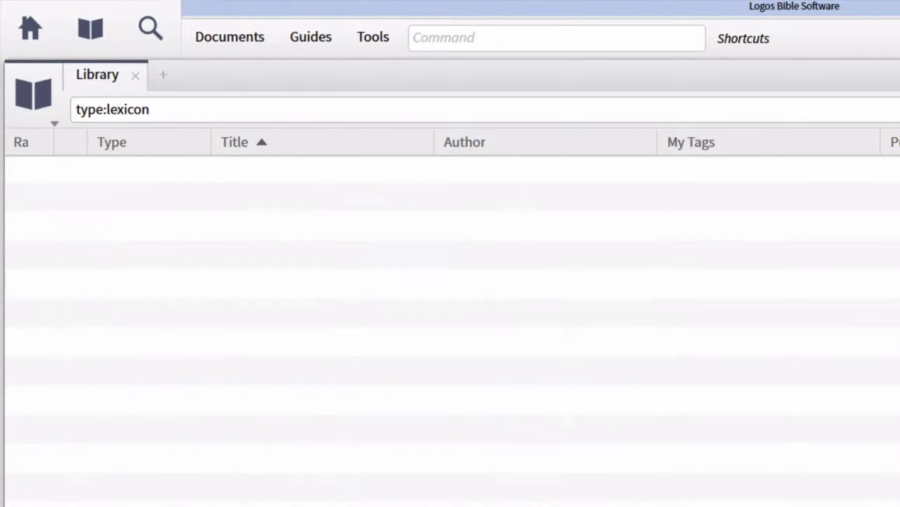
{"action": "type", "text": "g:hebrew"}
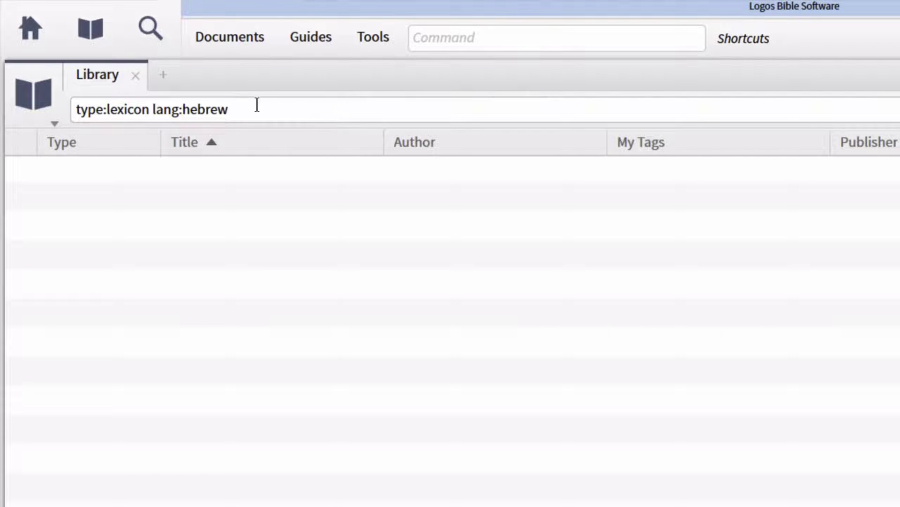
{"action": "left_click_drag", "start_coordinate": [232, 109], "coordinate": [153, 110]}
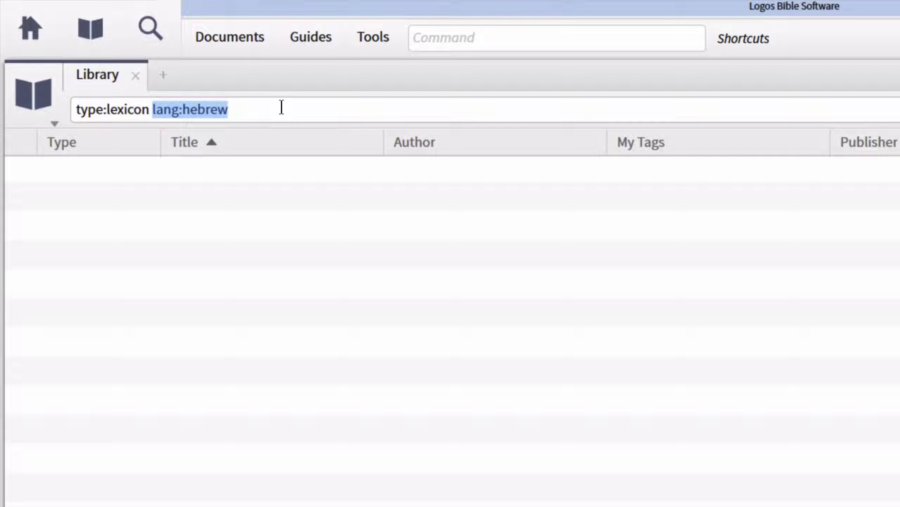
{"action": "key", "text": "BackSpace"}
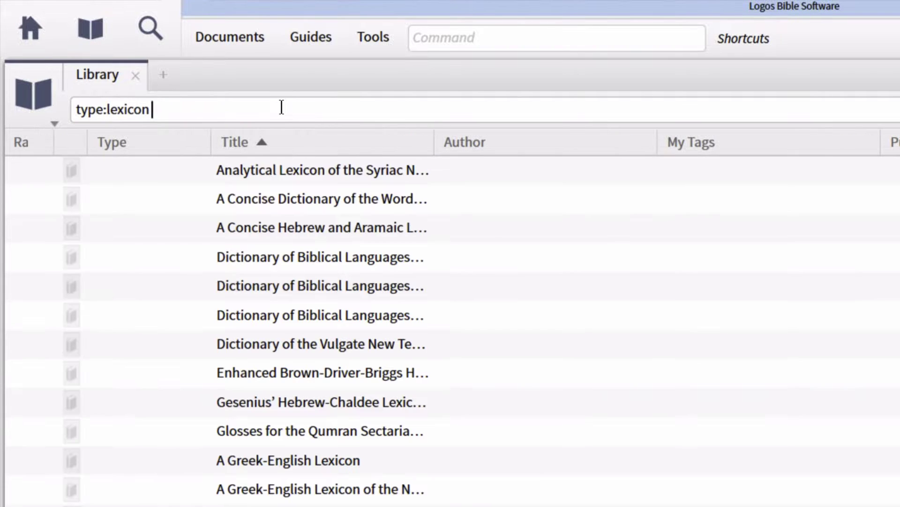
Narrow the lexicons by title words with the query type:lexicon title:(old,hebrew)
{"action": "type", "text": "t"}
{"action": "type", "text": "it"}
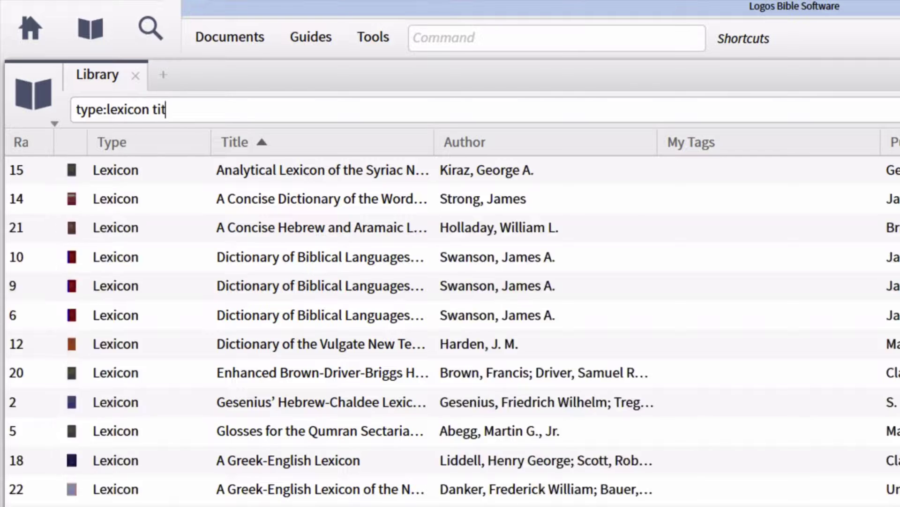
{"action": "type", "text": "le:"}
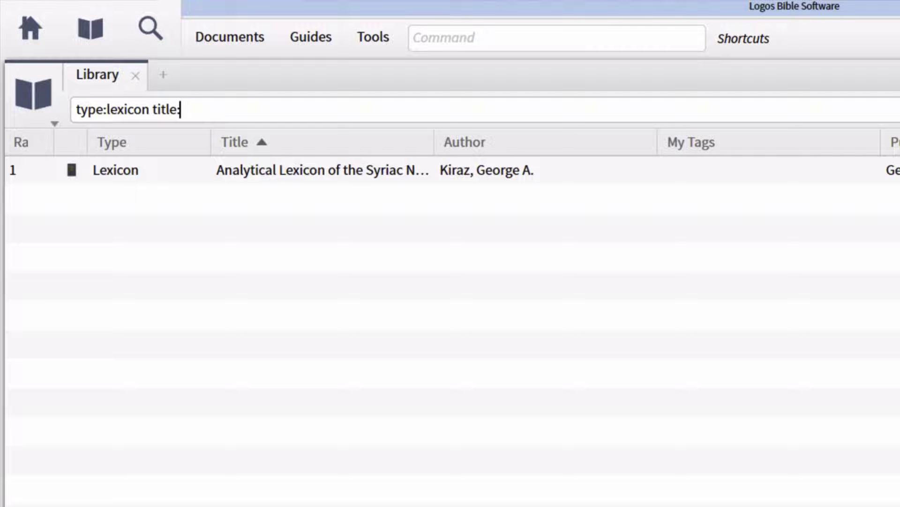
{"action": "type", "text": "("}
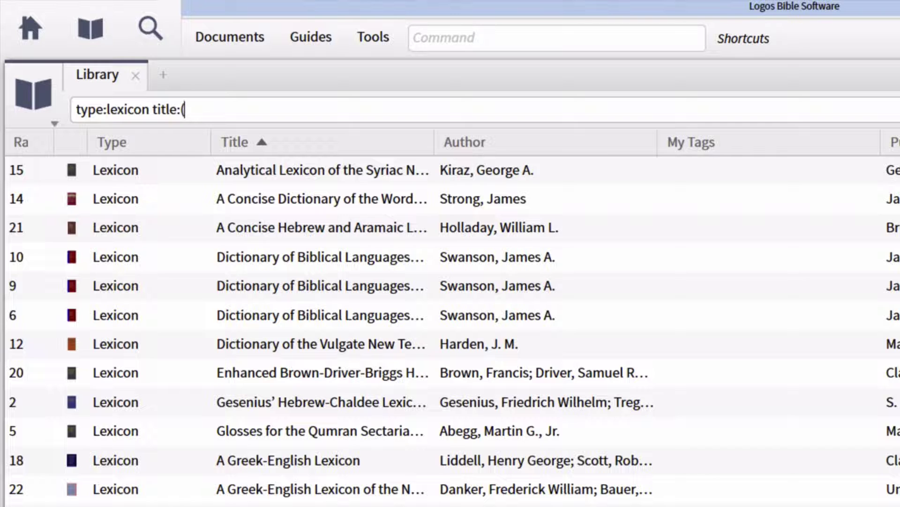
{"action": "type", "text": "old,hebrew)"}
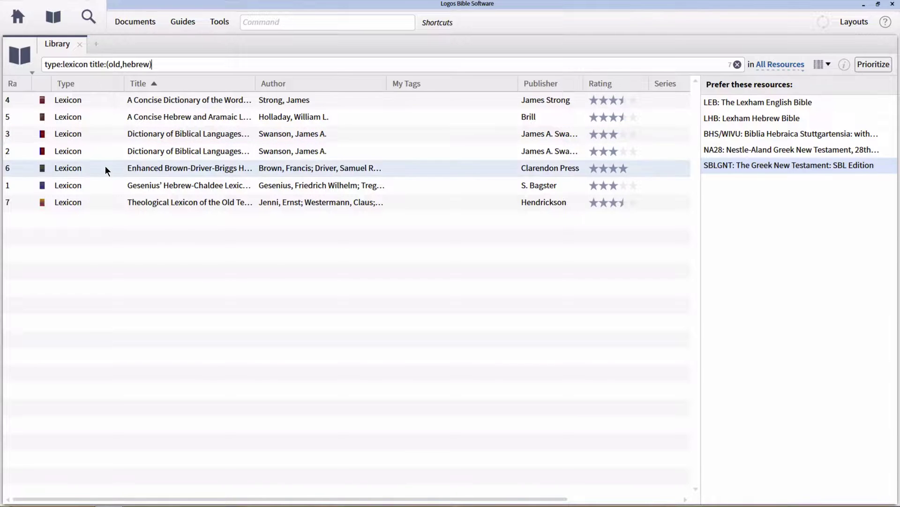
Add Enhanced Brown-Driver-Briggs, A Concise Hebrew and Aramaic Lexicon, and Theological Lexicon of the Old Testament to the end of the preferred resources
{"action": "mouse_move", "coordinate": [106, 168]}
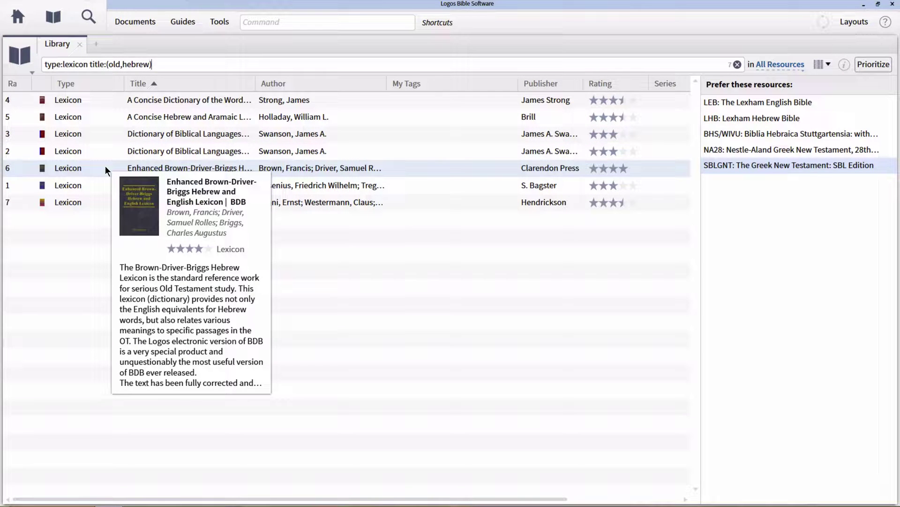
{"action": "left_click_drag", "start_coordinate": [105, 169], "coordinate": [753, 195]}
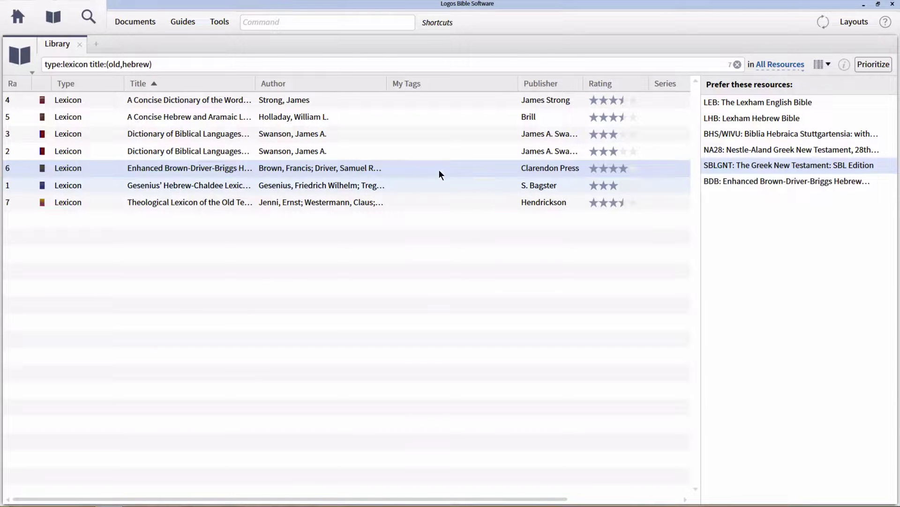
{"action": "mouse_move", "coordinate": [94, 115]}
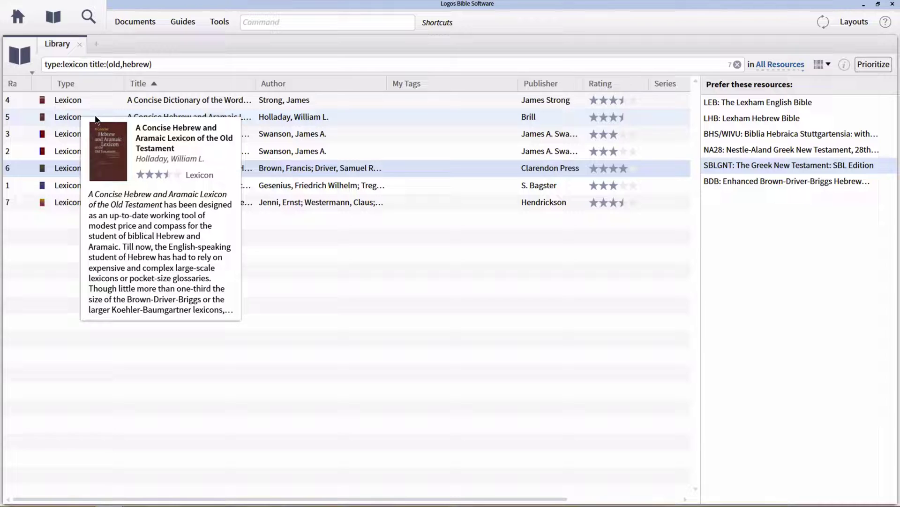
{"action": "left_click_drag", "start_coordinate": [95, 115], "coordinate": [775, 218]}
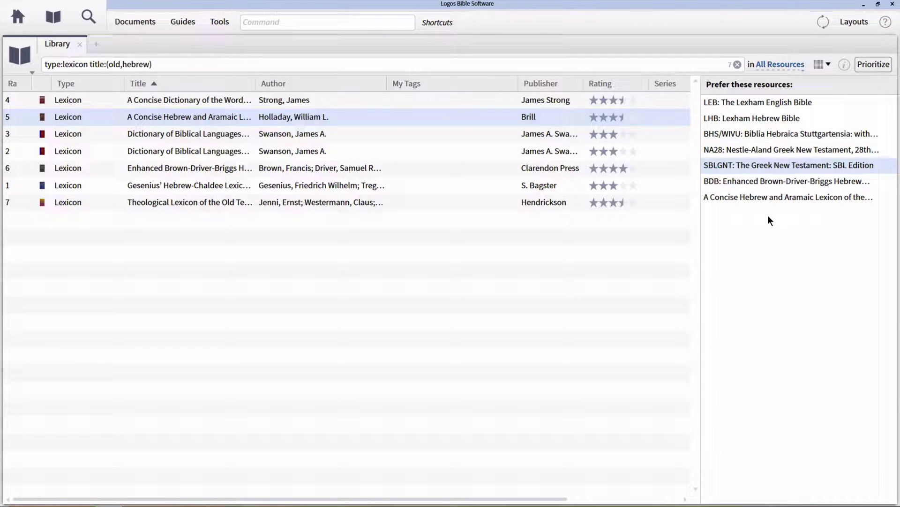
{"action": "mouse_move", "coordinate": [104, 207]}
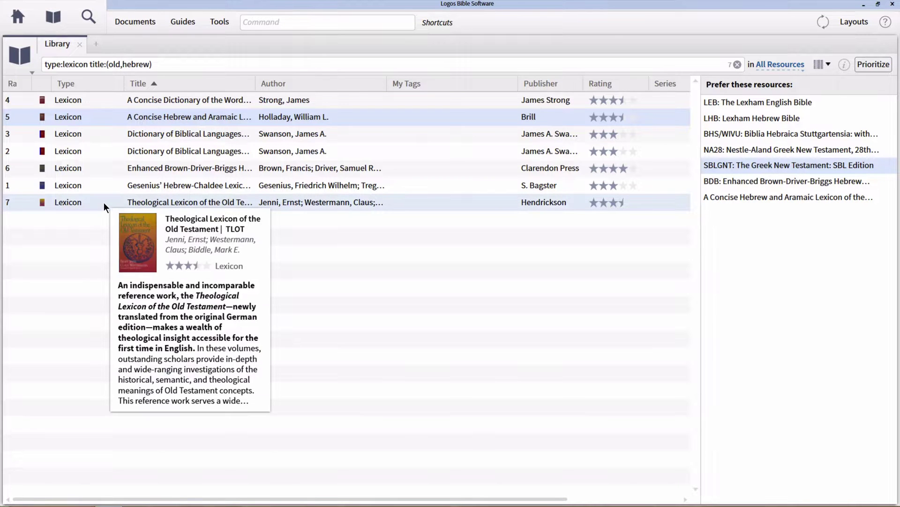
{"action": "left_click_drag", "start_coordinate": [103, 202], "coordinate": [758, 218]}
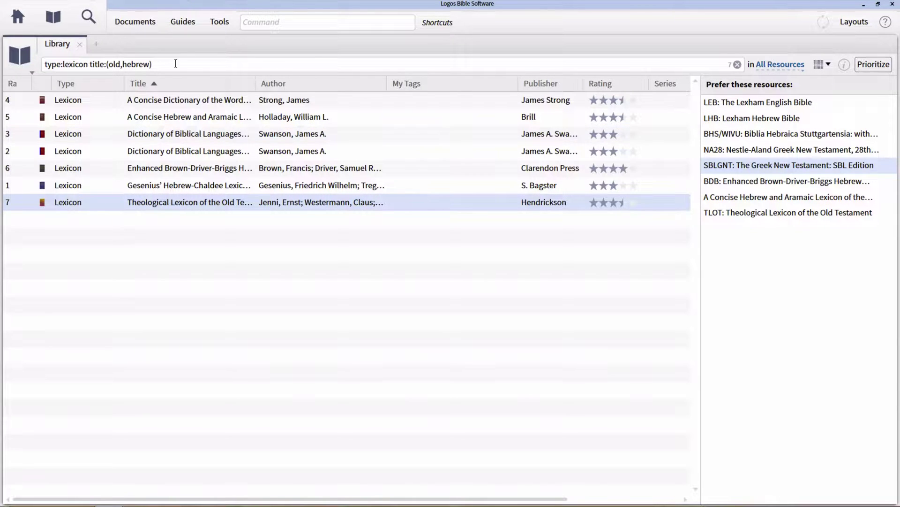
Replace the title words so that the Library query reads type:lexicon title:(new,greek)
{"action": "key", "text": "BackSpace"}
{"action": "key", "text": "ctrl+z"}
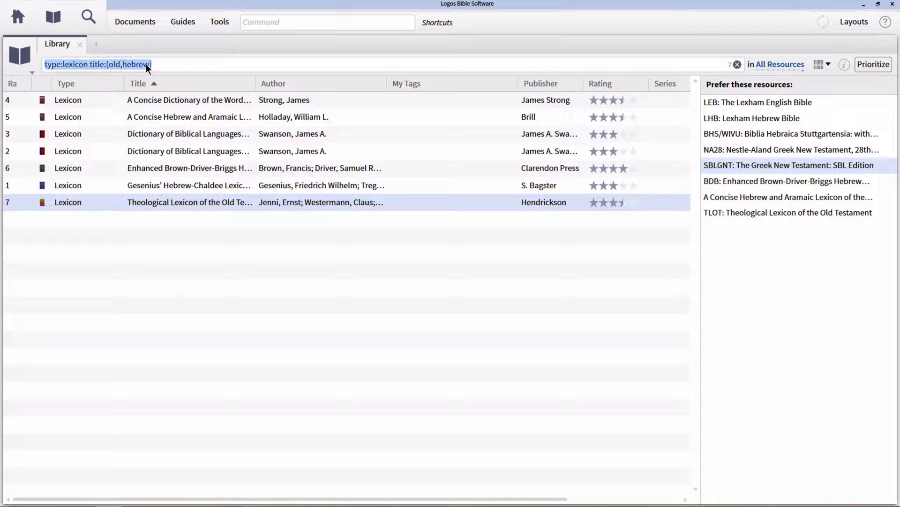
{"action": "left_click_drag", "start_coordinate": [150, 64], "coordinate": [111, 64]}
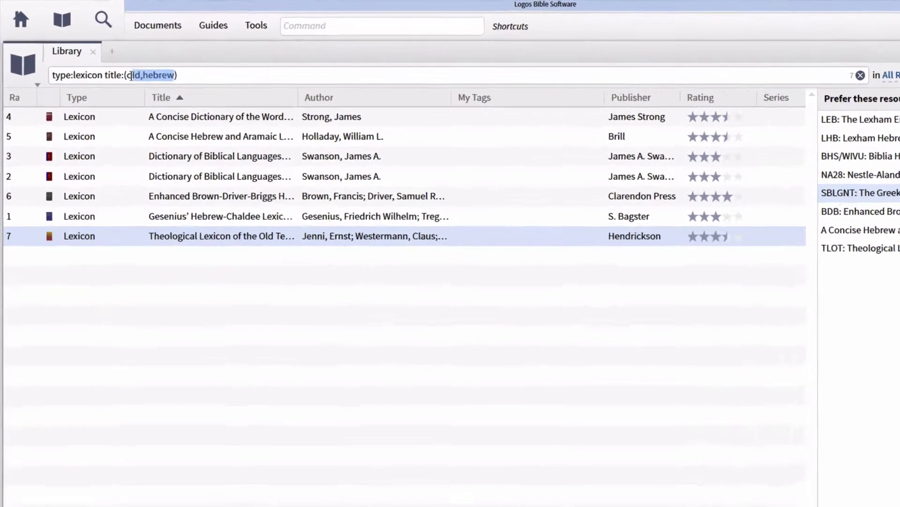
{"action": "key", "text": "BackSpace"}
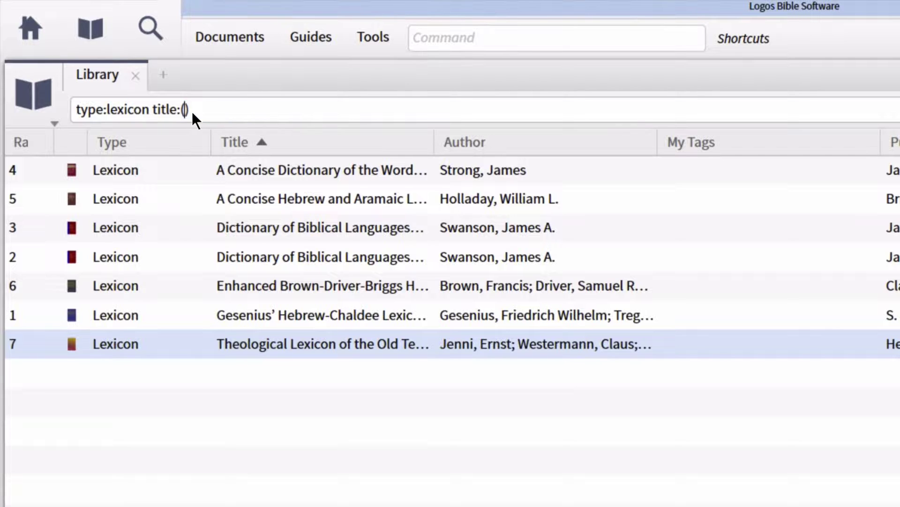
{"action": "type", "text": "new,greek"}
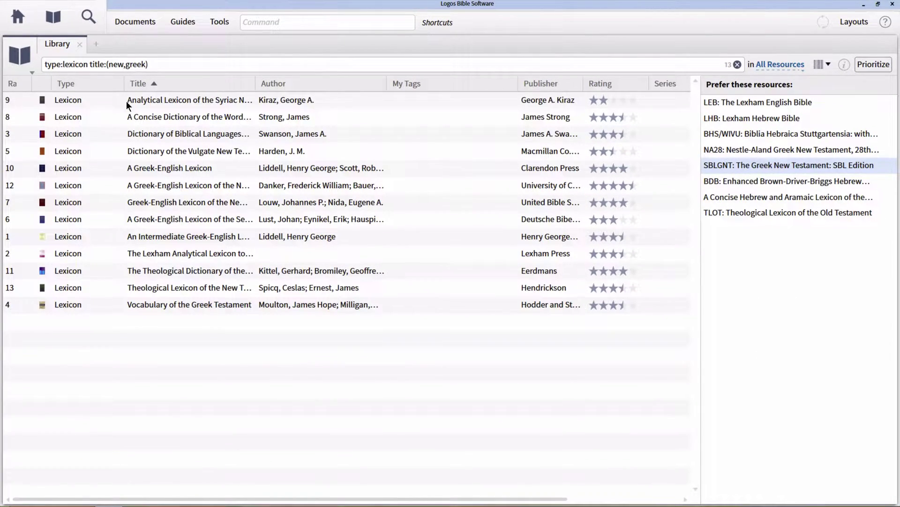
Prioritize BDAG, LSJ (A Greek-English Lexicon) and The Theological Dictionary of the New Testament, in that order, after the existing preferred resources
{"action": "mouse_move", "coordinate": [98, 185]}
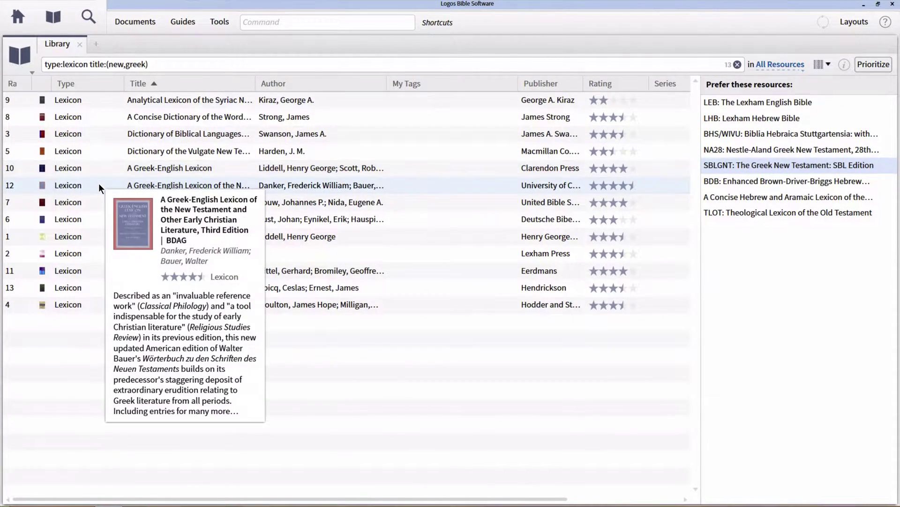
{"action": "right_click", "coordinate": [99, 185]}
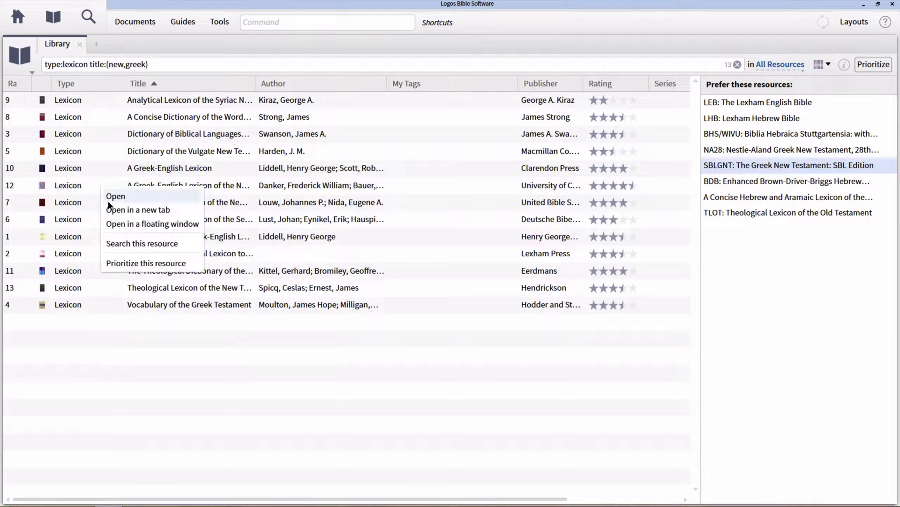
{"action": "left_click", "coordinate": [125, 263]}
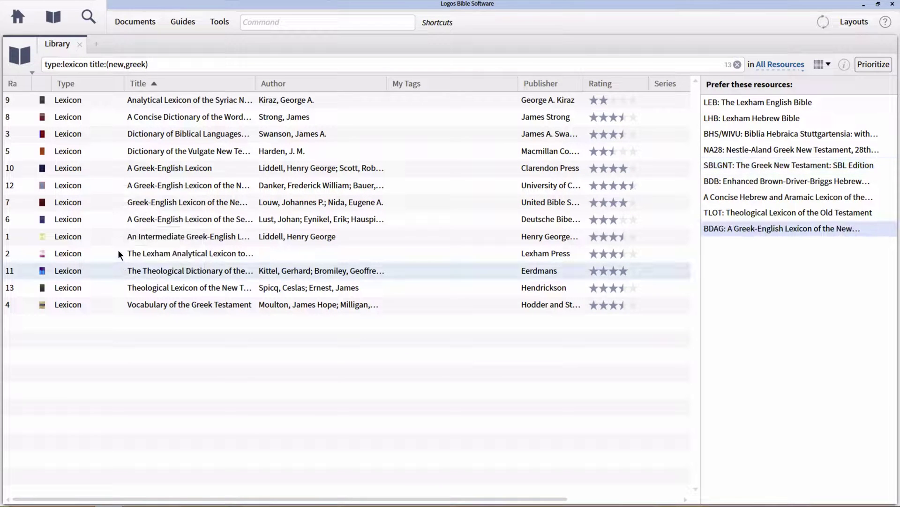
{"action": "mouse_move", "coordinate": [110, 231]}
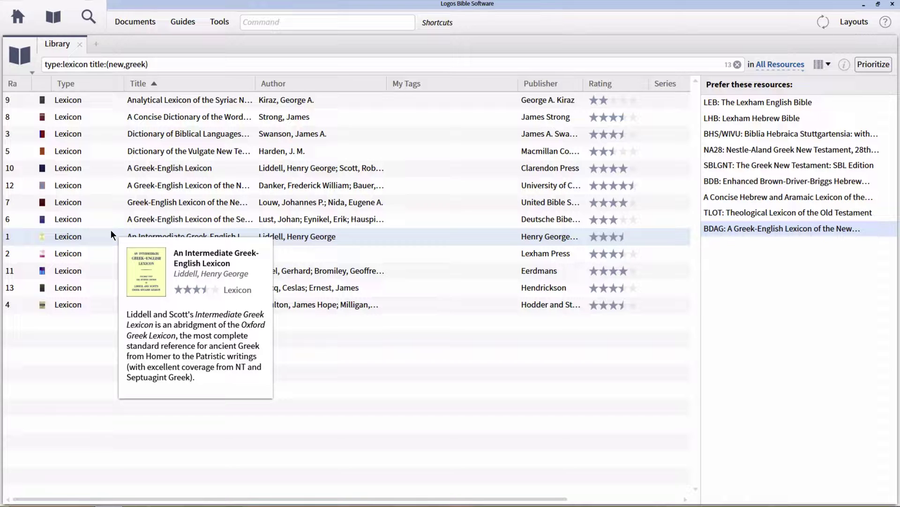
{"action": "right_click", "coordinate": [105, 167]}
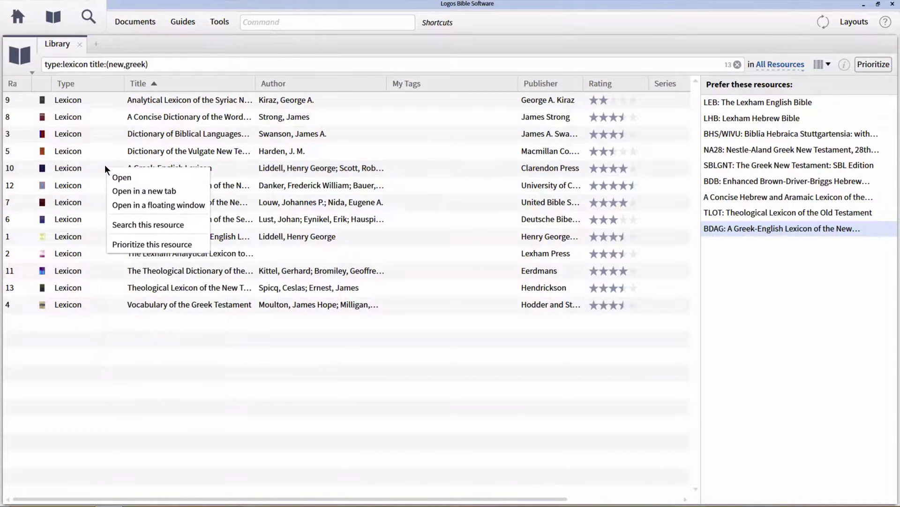
{"action": "left_click", "coordinate": [124, 245]}
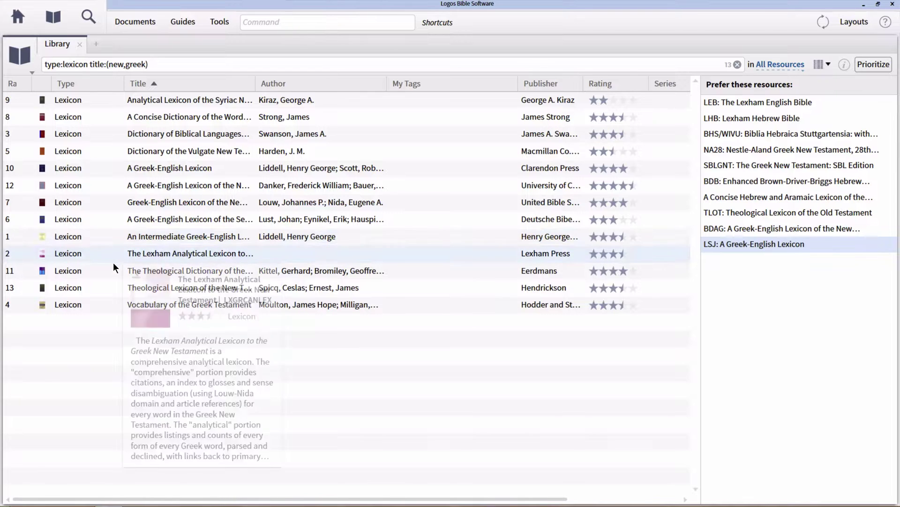
{"action": "mouse_move", "coordinate": [108, 268]}
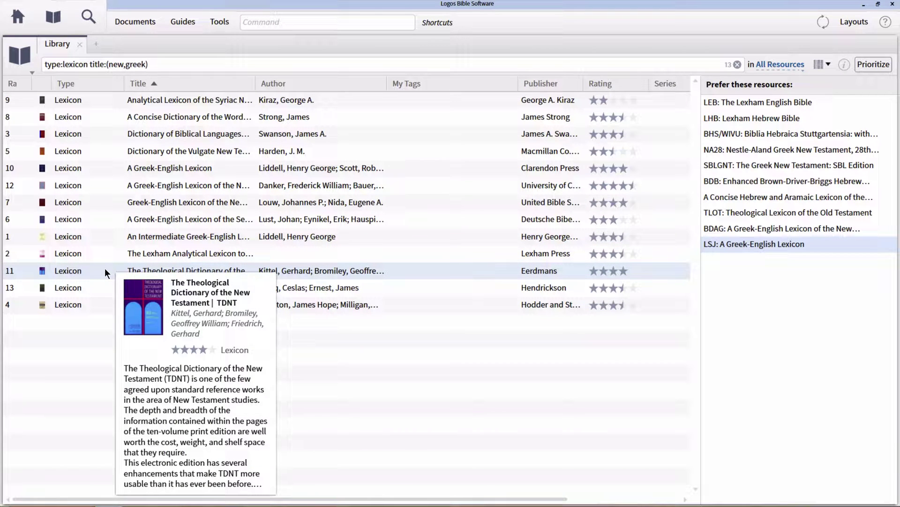
{"action": "right_click", "coordinate": [106, 269]}
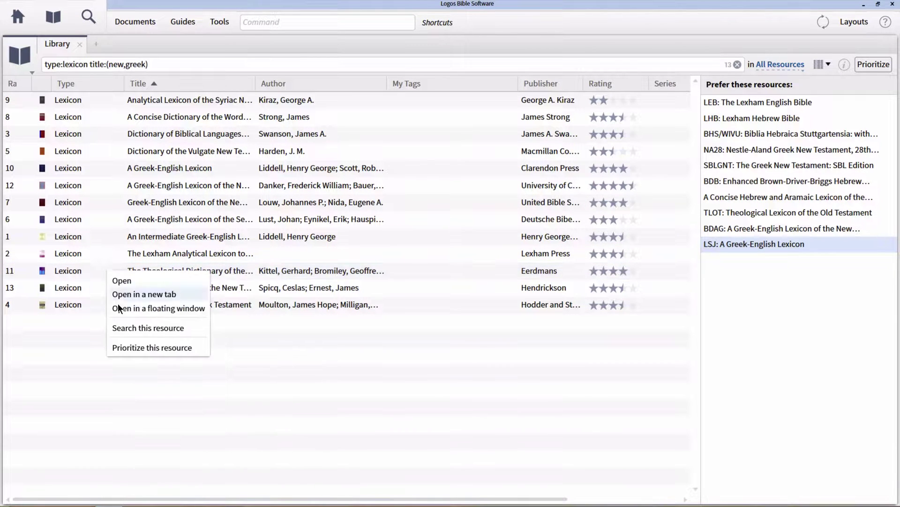
{"action": "left_click", "coordinate": [125, 346]}
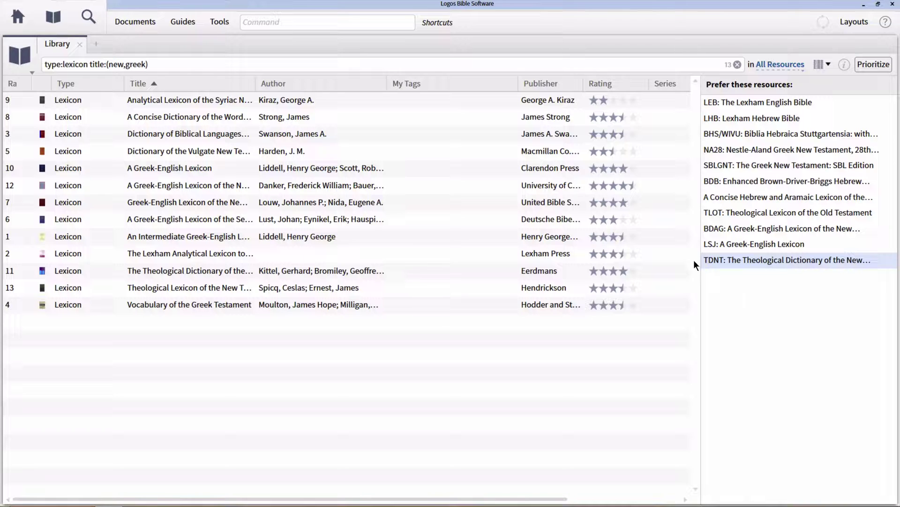
Close the Library and run an Exegetical Guide on Colossians 1:15
{"action": "left_click", "coordinate": [79, 43]}
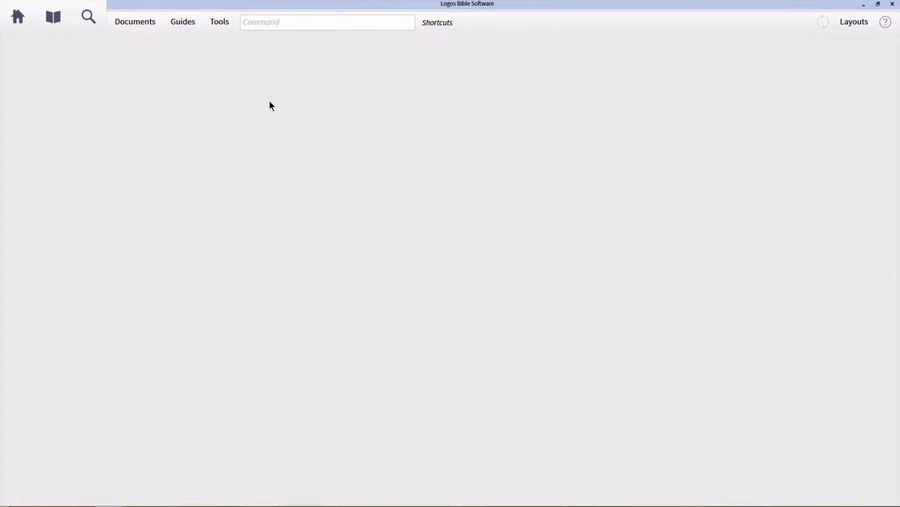
{"action": "left_click", "coordinate": [184, 21]}
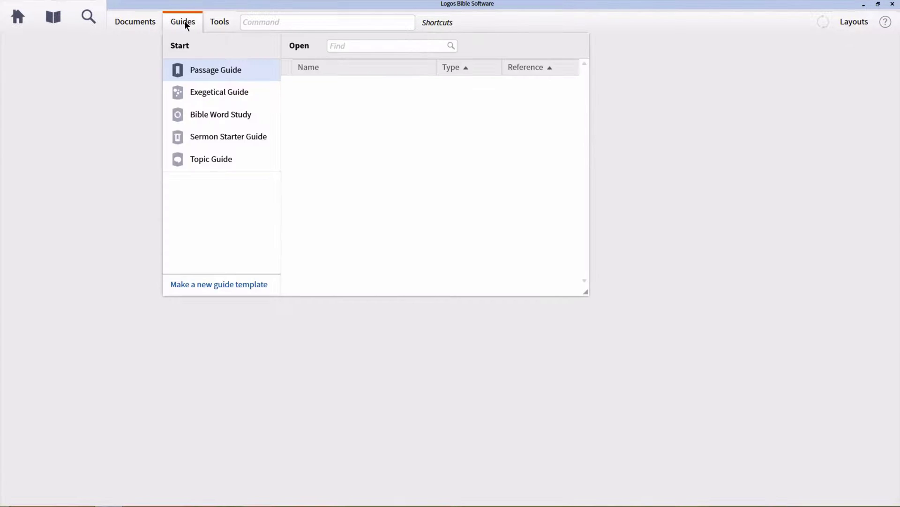
{"action": "left_click", "coordinate": [193, 92]}
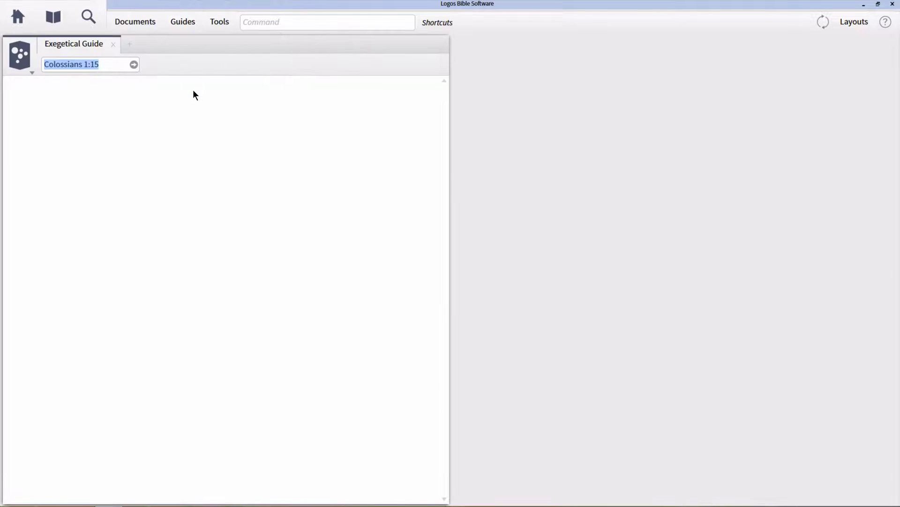
{"action": "left_click", "coordinate": [134, 65]}
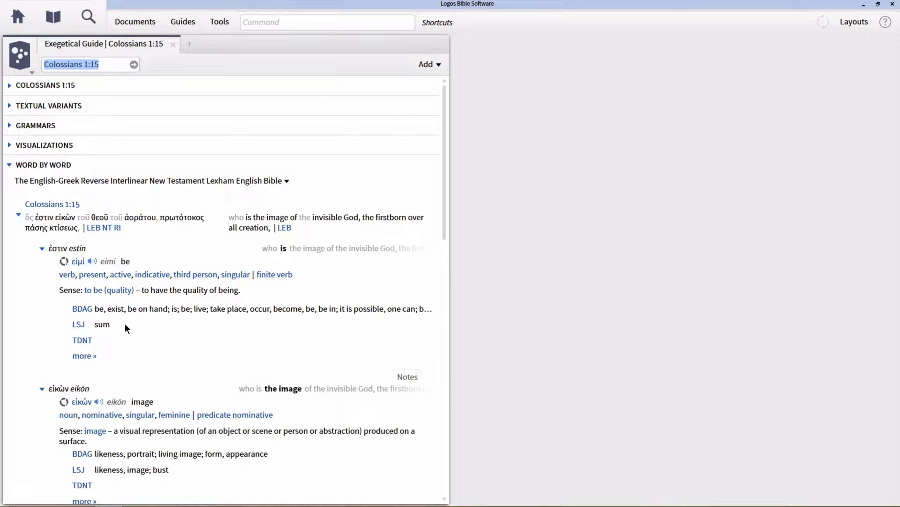
Run the Exegetical Guide on Genesis 15:2 by entering the reference gn 15 2
{"action": "type", "text": "gn"}
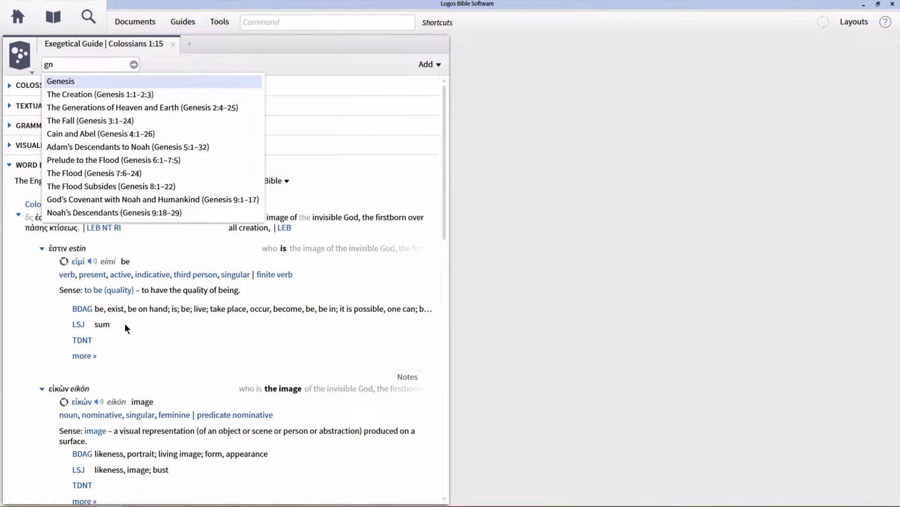
{"action": "type", "text": " 15:2"}
{"action": "key", "text": "Return"}
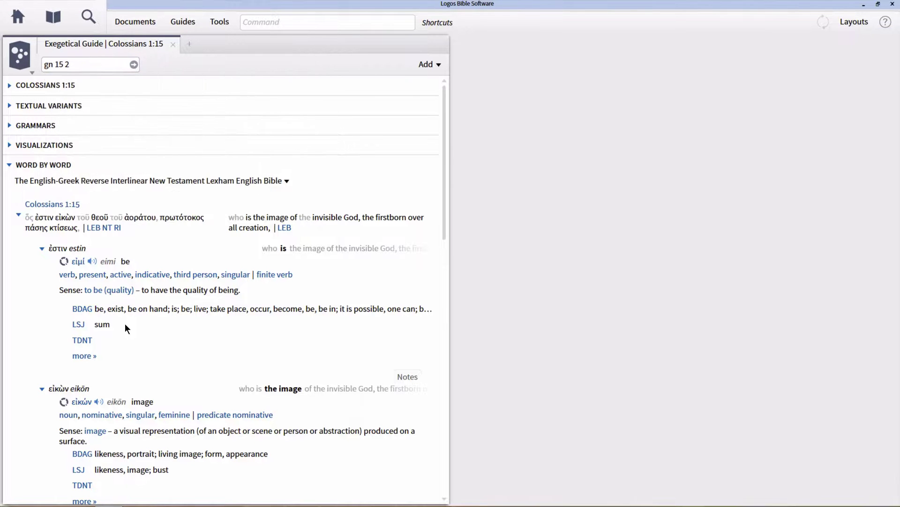
{"action": "mouse_move", "coordinate": [127, 325]}
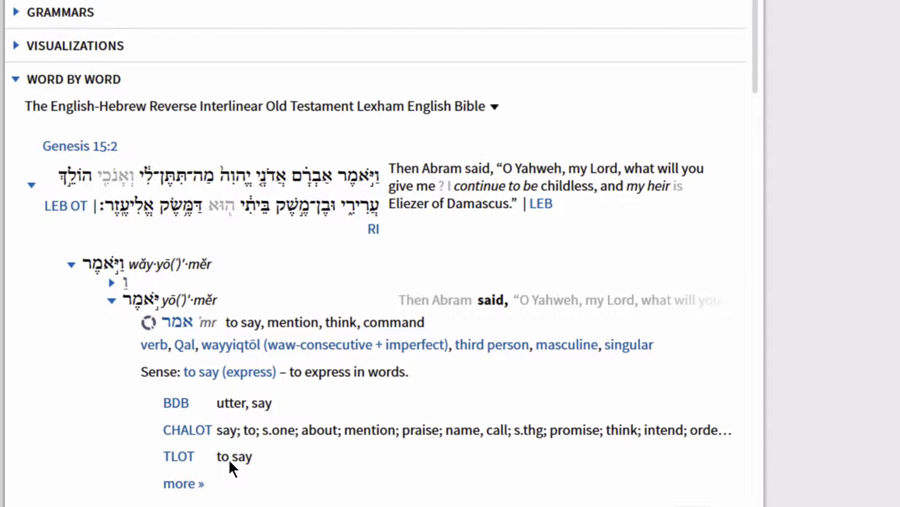
Open a Bible Word Study on the Hebrew verb אמר, collapse its Translation section and expand Lemma
{"action": "mouse_move", "coordinate": [180, 330]}
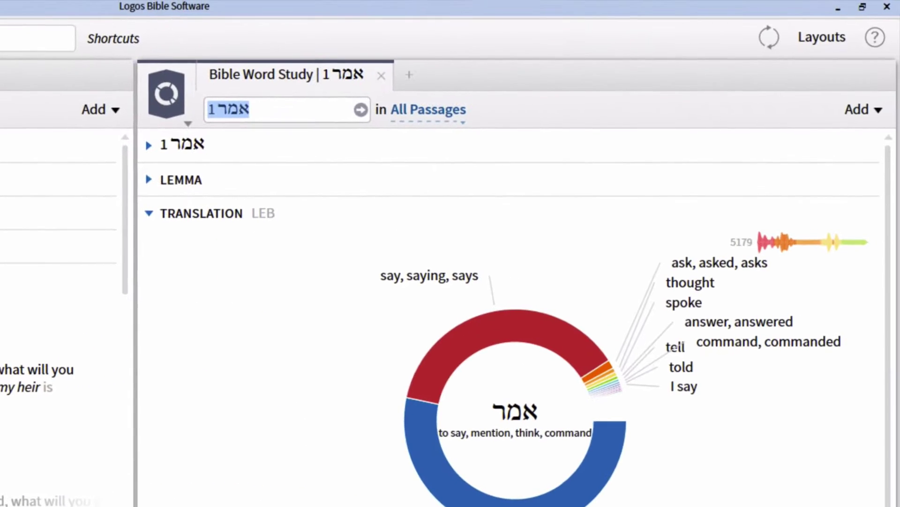
{"action": "left_click", "coordinate": [223, 213]}
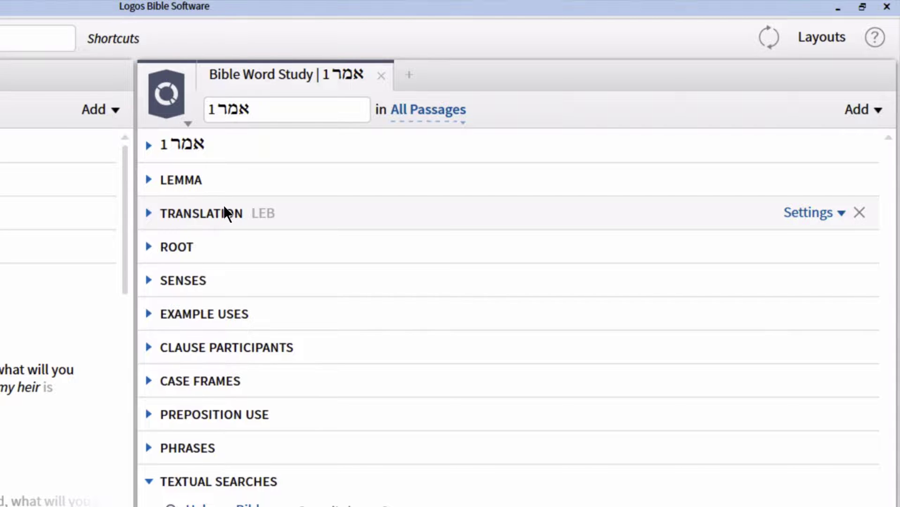
{"action": "left_click", "coordinate": [219, 186]}
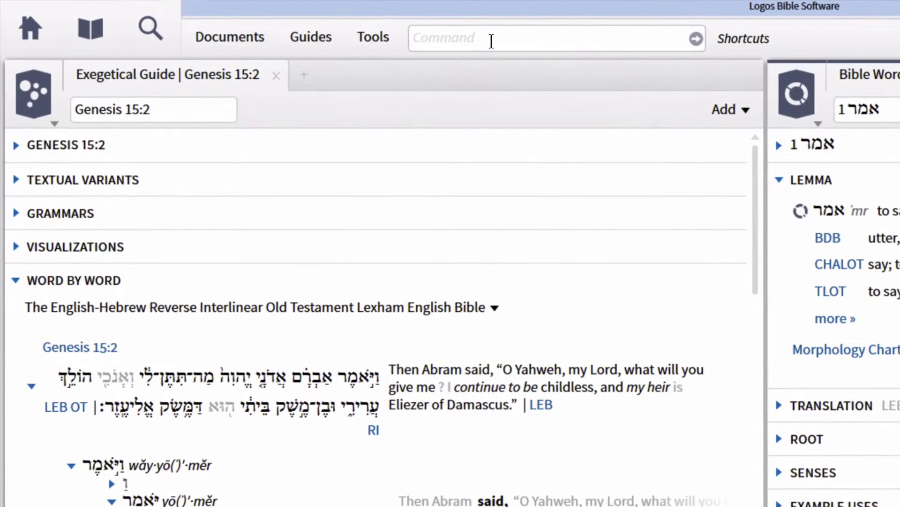
Open the Lexham Hebrew Bible, look up the first word of Genesis 15:2 in Enhanced Brown-Driver-Briggs, and close that lexicon
{"action": "type", "text": "lhb"}
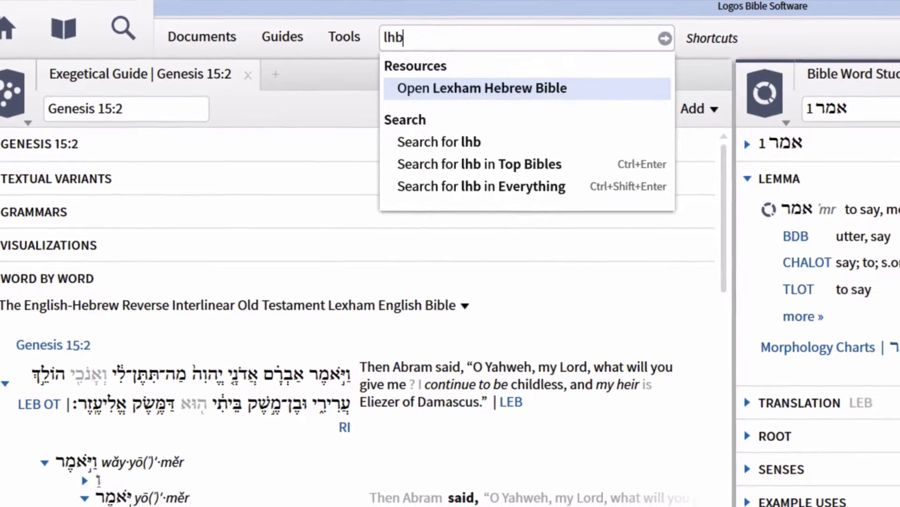
{"action": "key", "text": "Return"}
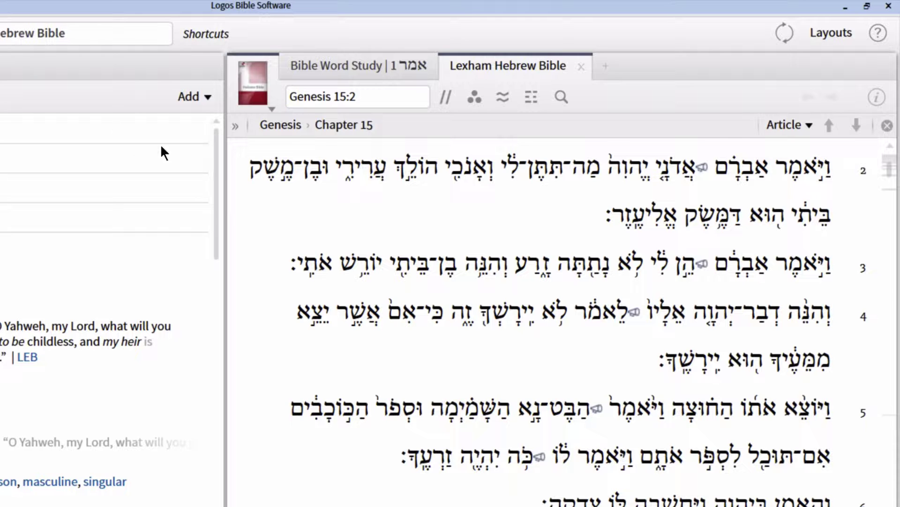
{"action": "right_click", "coordinate": [798, 172]}
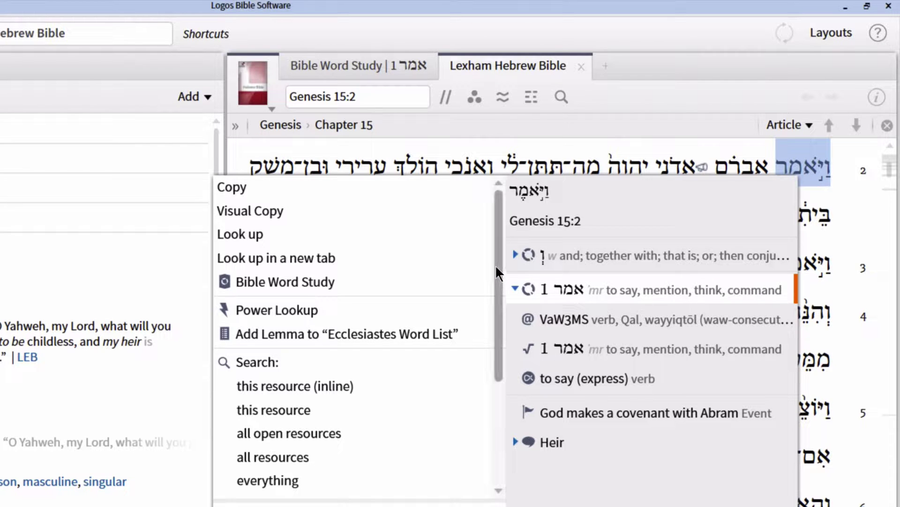
{"action": "left_click_drag", "start_coordinate": [495, 265], "coordinate": [483, 373]}
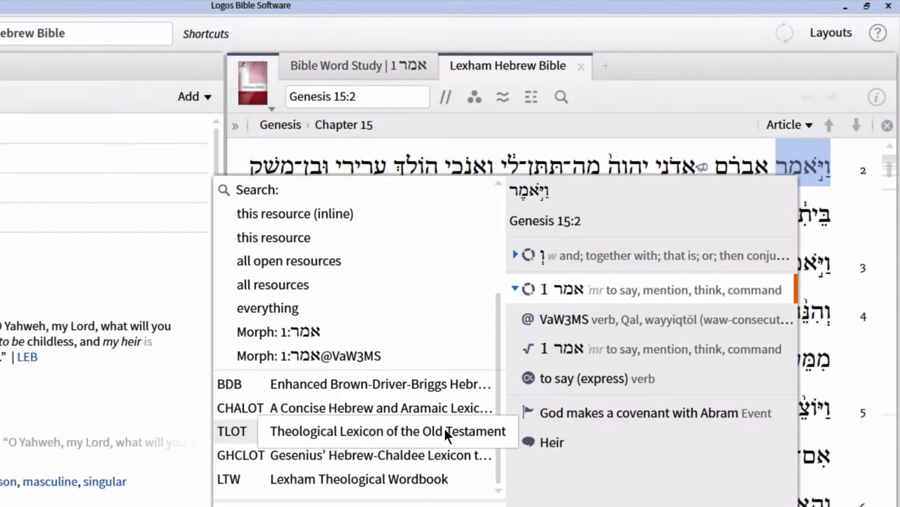
{"action": "left_click", "coordinate": [430, 382]}
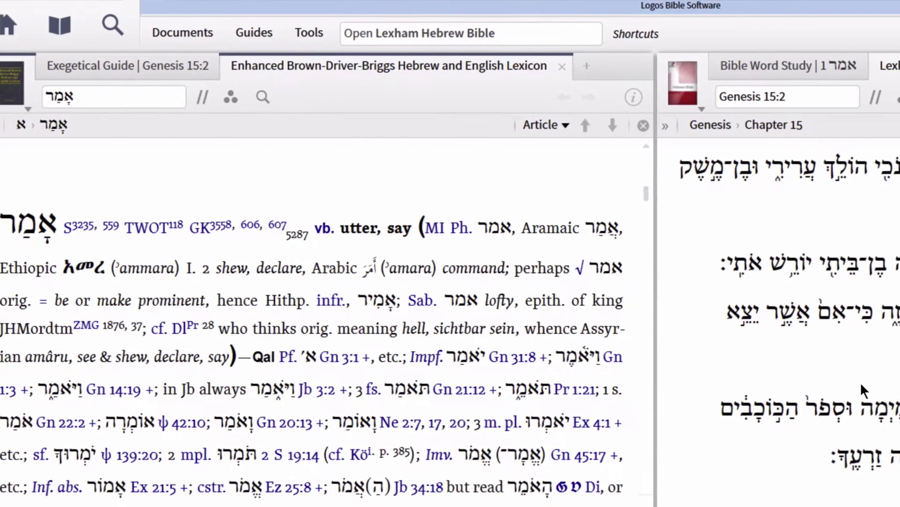
{"action": "left_click", "coordinate": [165, 67]}
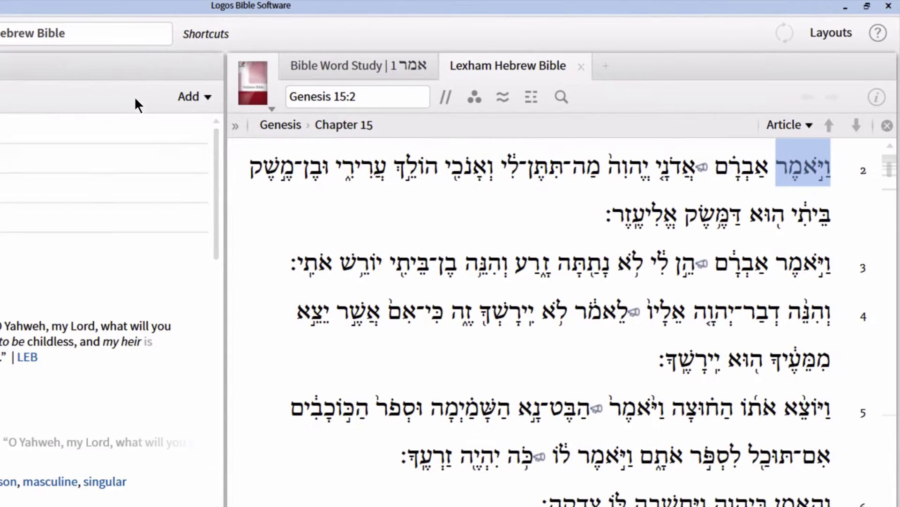
Run a Power Lookup on the lemma אמר of the first word in Genesis 15:2
{"action": "right_click", "coordinate": [807, 168]}
{"action": "mouse_move", "coordinate": [674, 286]}
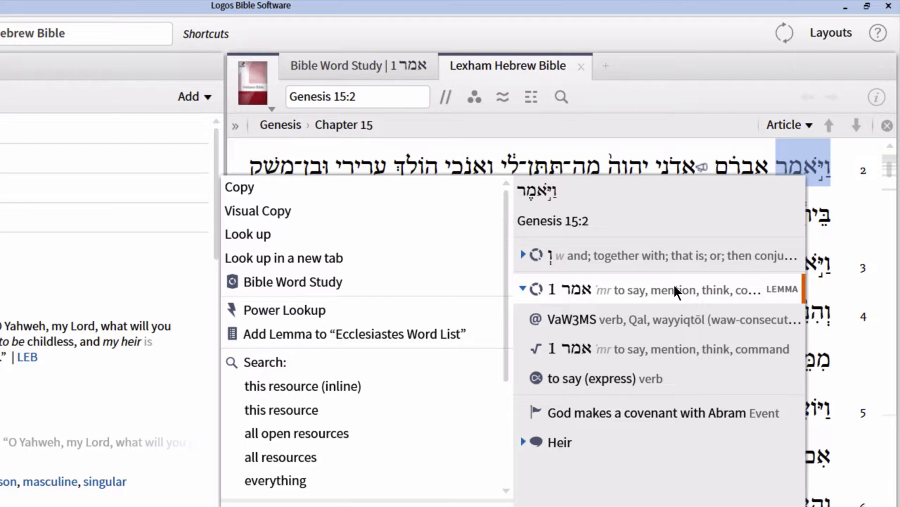
{"action": "left_click", "coordinate": [308, 311]}
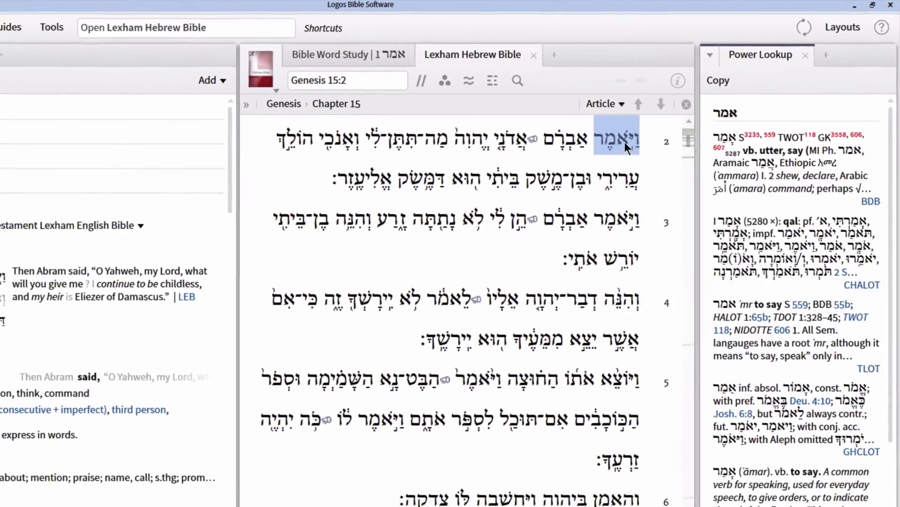
Review the lexicons offered for the lemma אמר of the first word in Genesis 15:2, and dismiss the options
{"action": "right_click", "coordinate": [625, 142]}
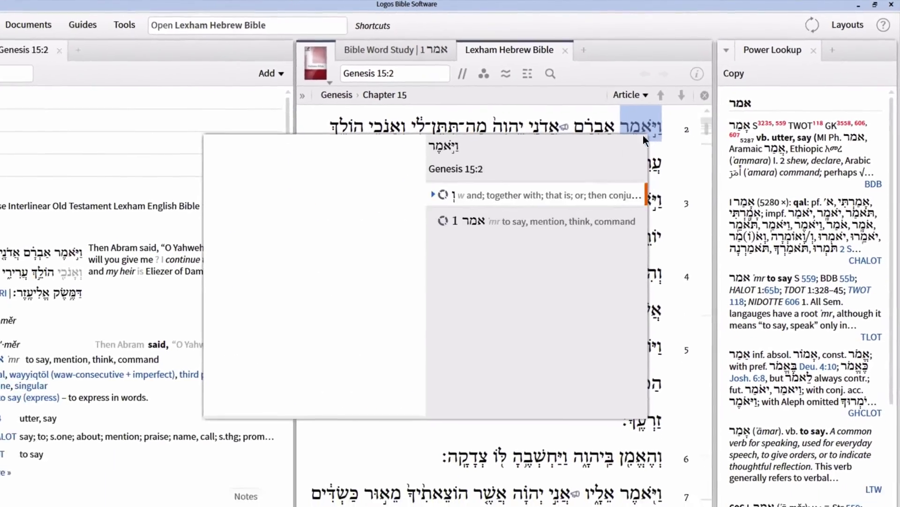
{"action": "scroll", "coordinate": [480, 250], "scroll_direction": "down", "scroll_amount": 3}
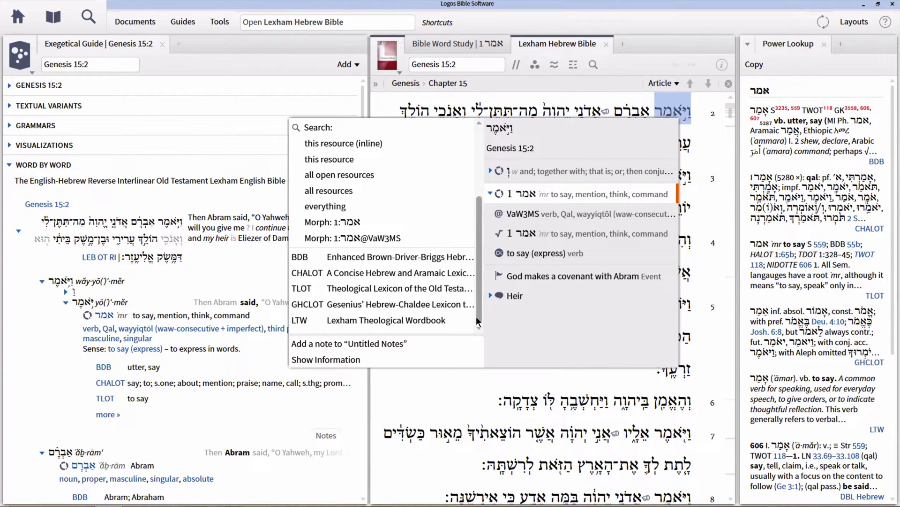
{"action": "left_click", "coordinate": [708, 144]}
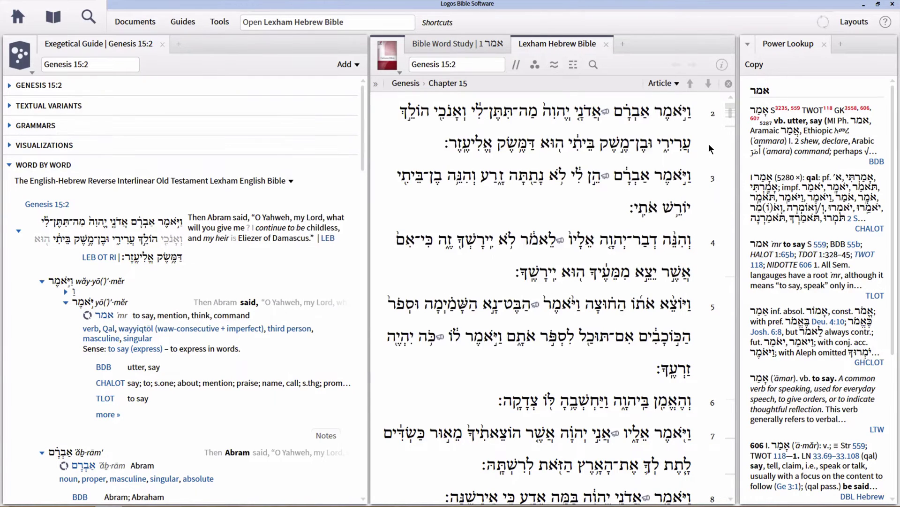